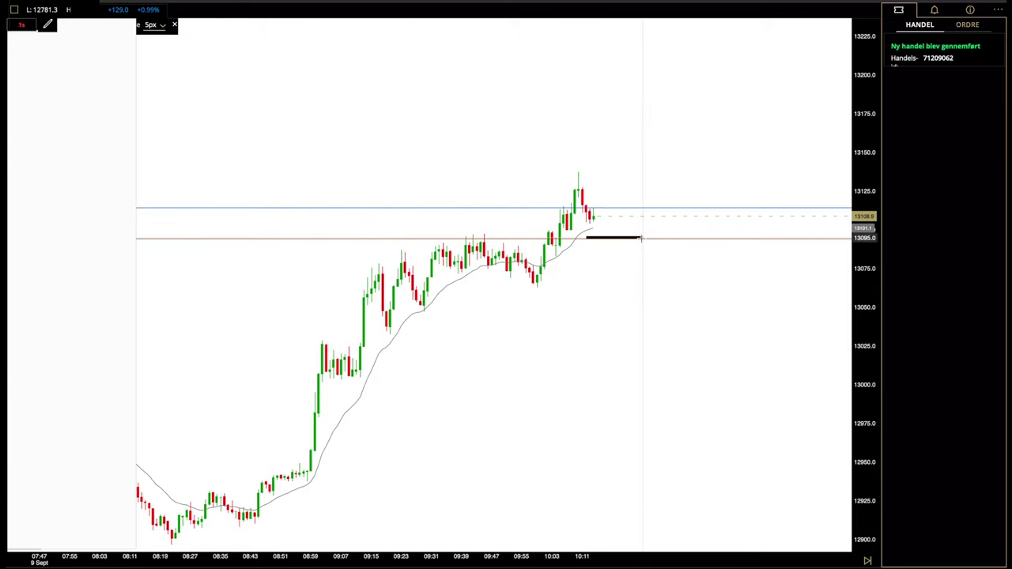
Step: Draw a 5px black horizontal line beside the latest candles to mark the stop level at about 13095
left_click_drag(642, 238, 641, 239)
left_click(642, 238)
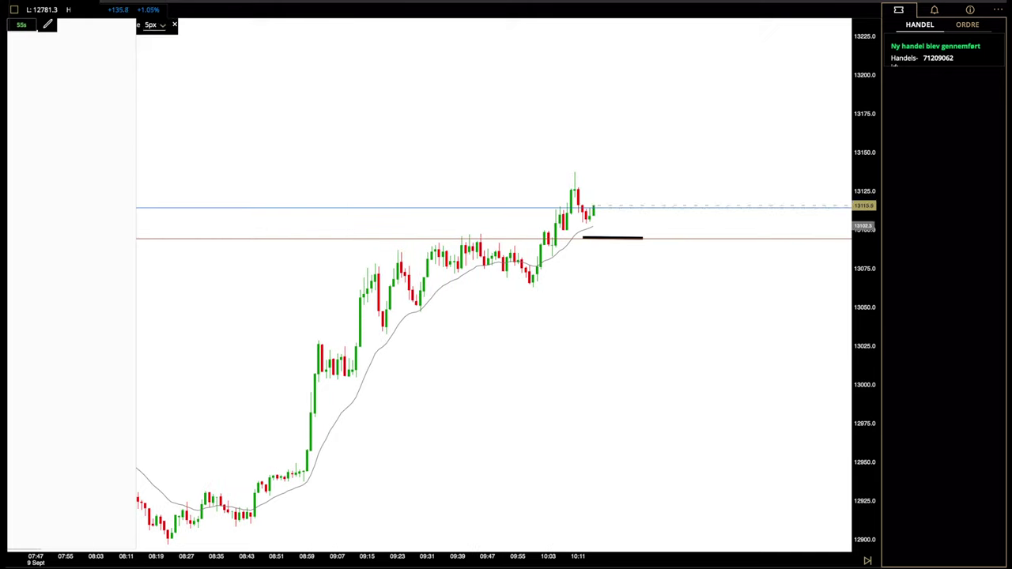
left_click(174, 25)
Step: Place a 20px bright green arrow on the entry price line at the latest candles, at about 13114
left_click(137, 25)
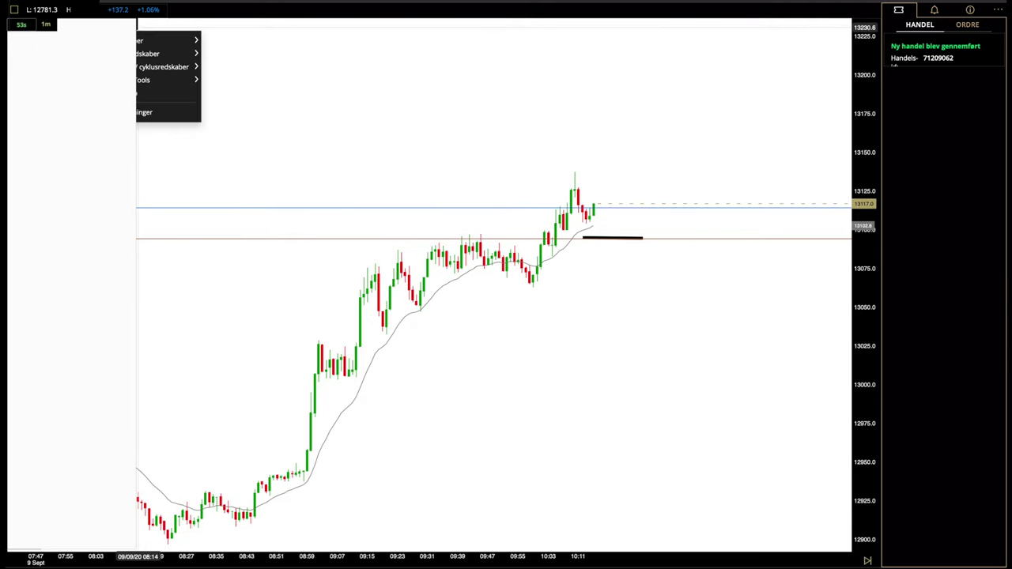
left_click(219, 82)
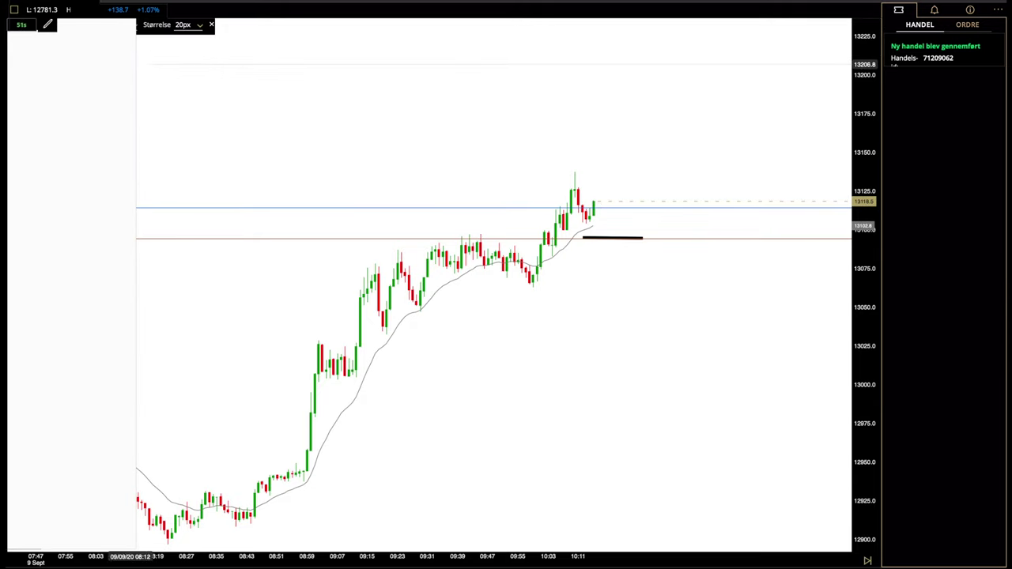
left_click(136, 24)
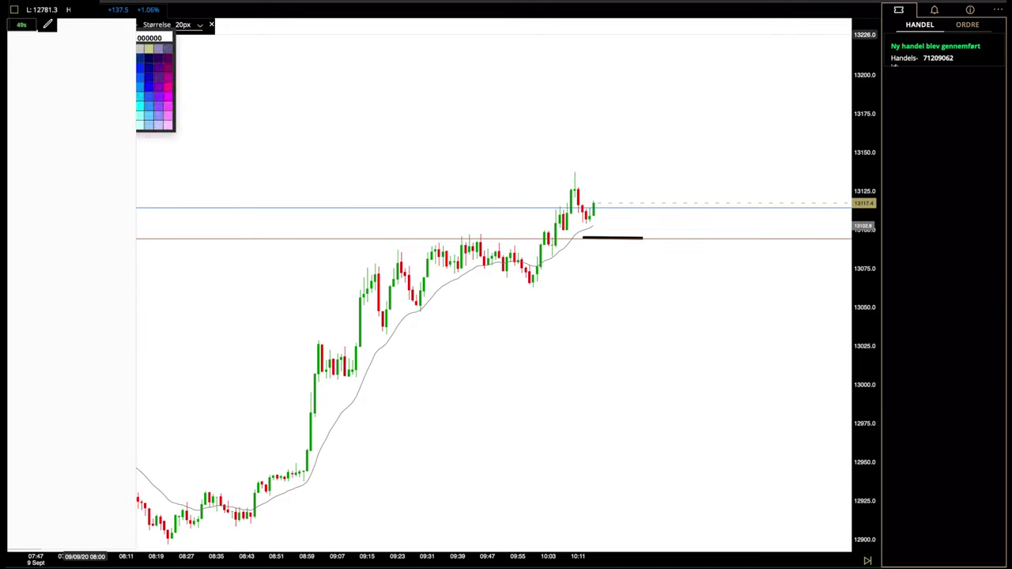
left_click(136, 96)
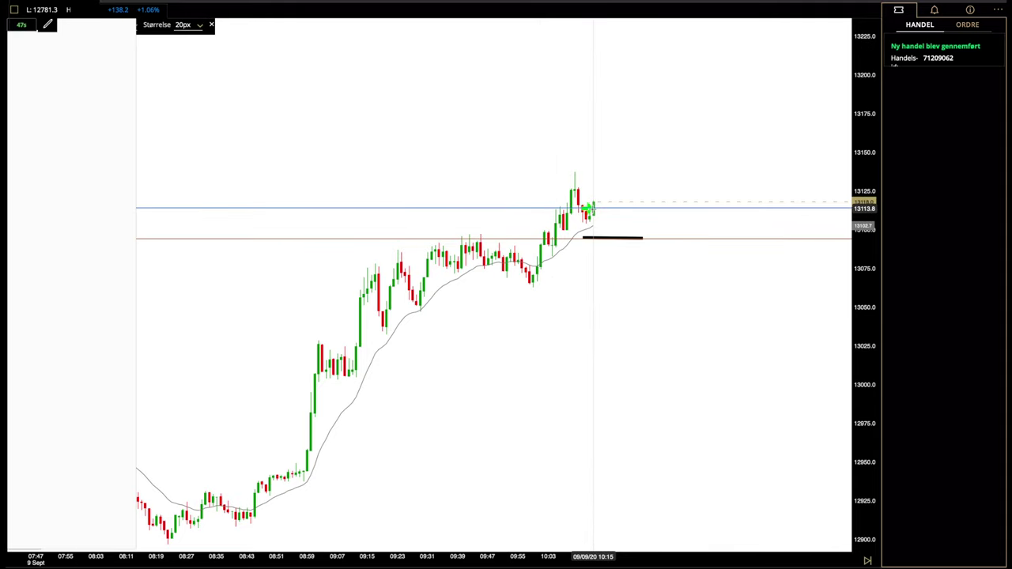
left_click(212, 27)
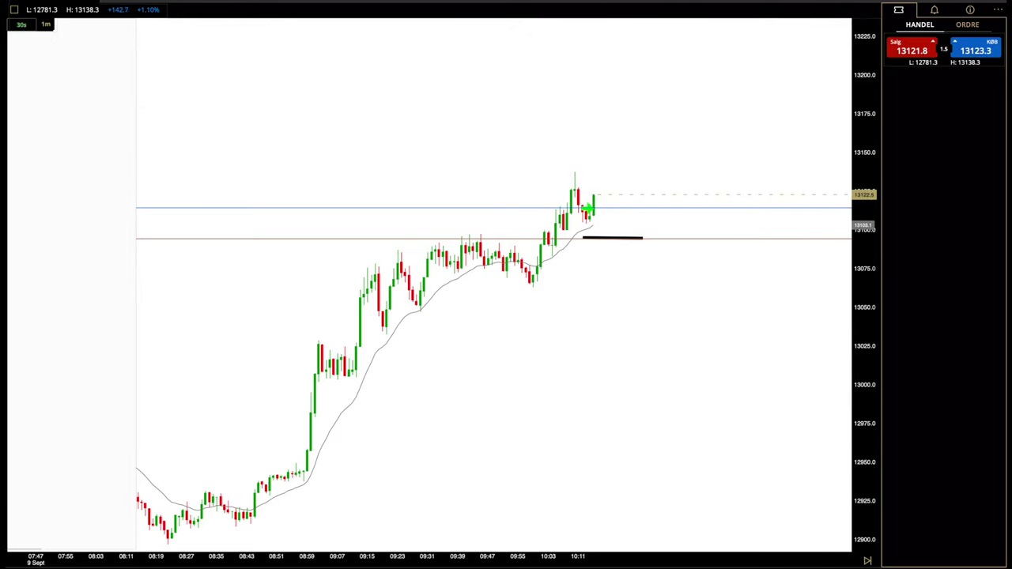
Step: Raise the position's stop to 13115.0 and mark the new level with a short 5px black line beside the latest candle
mouse_move(673, 242)
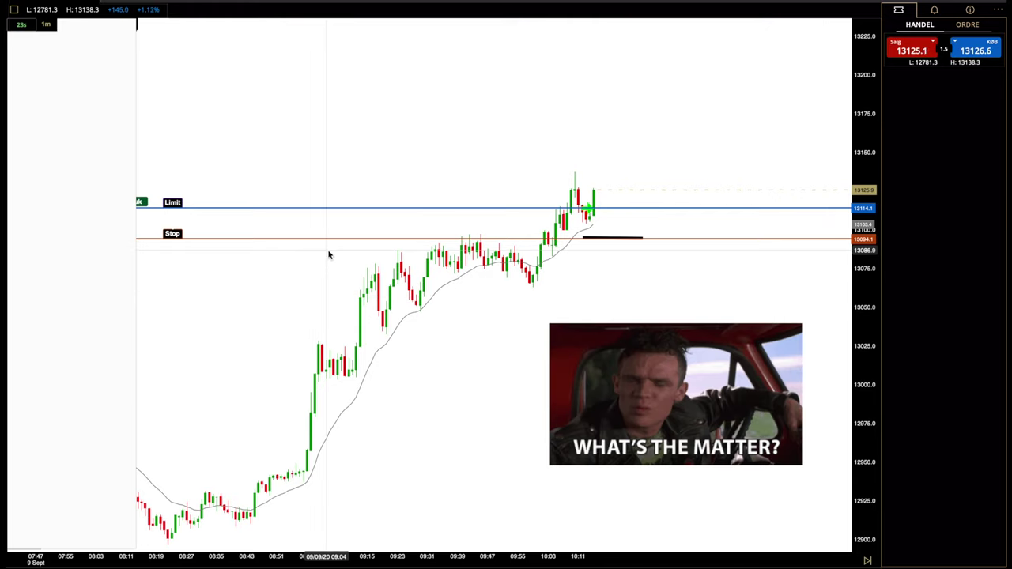
left_click_drag(172, 233, 174, 201)
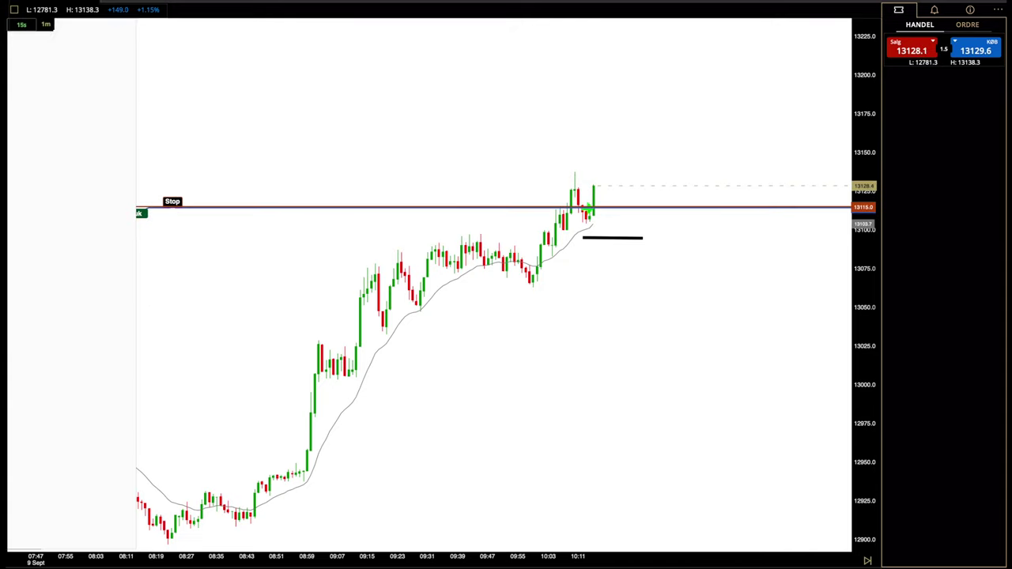
left_click(49, 24)
mouse_move(170, 40)
left_click(236, 43)
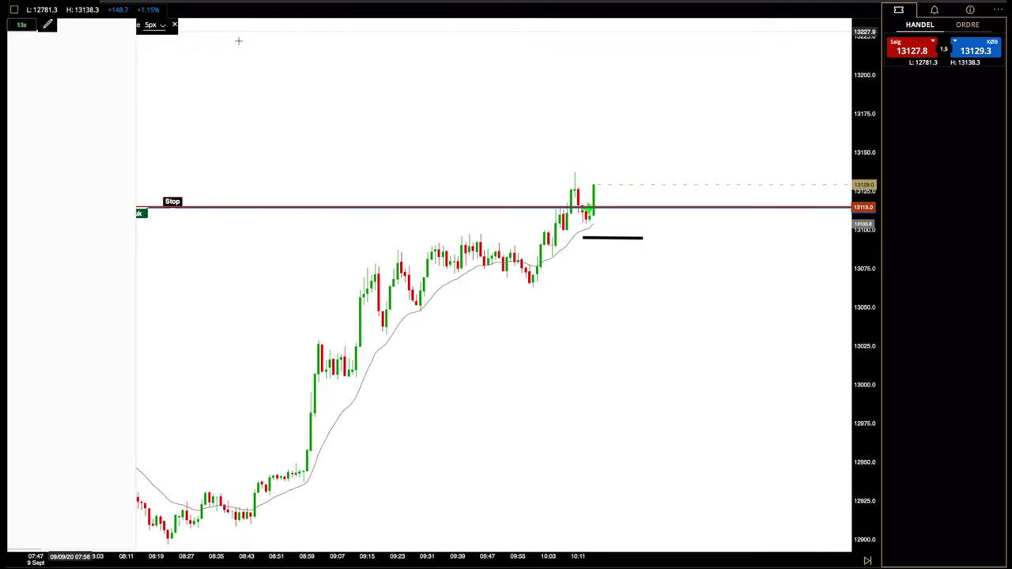
mouse_move(139, 24)
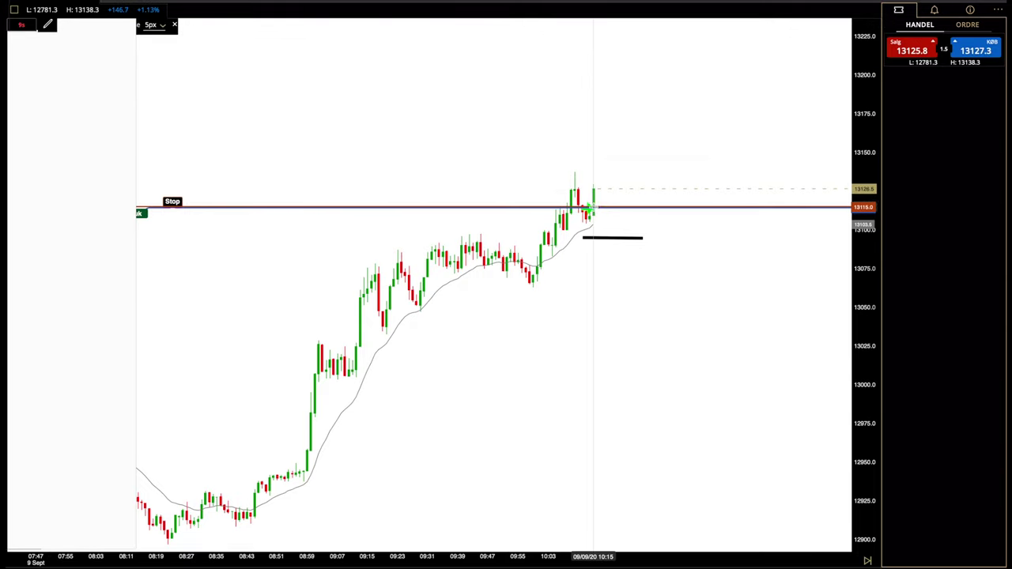
left_click(594, 206)
left_click_drag(596, 207, 616, 207)
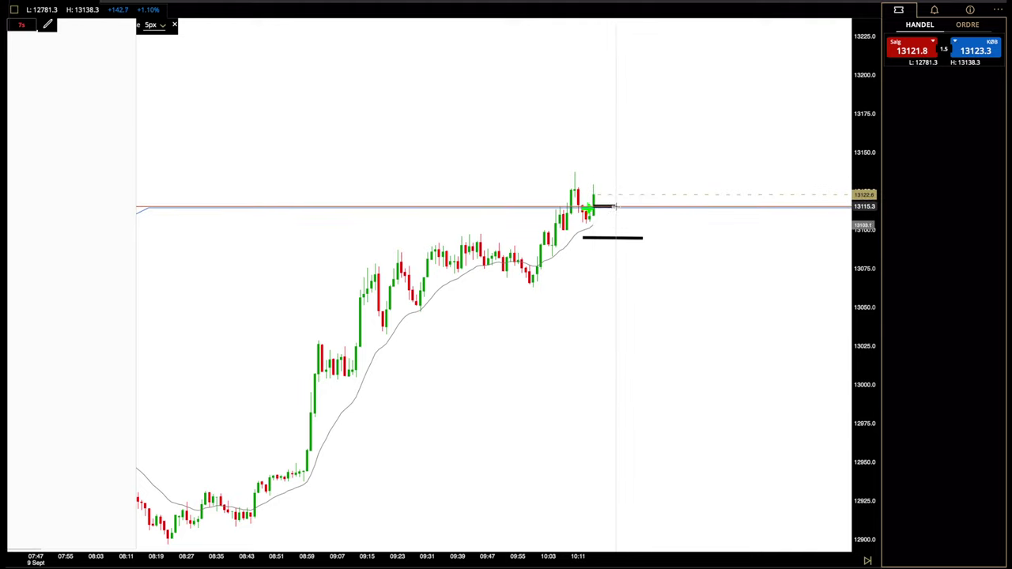
left_click(174, 25)
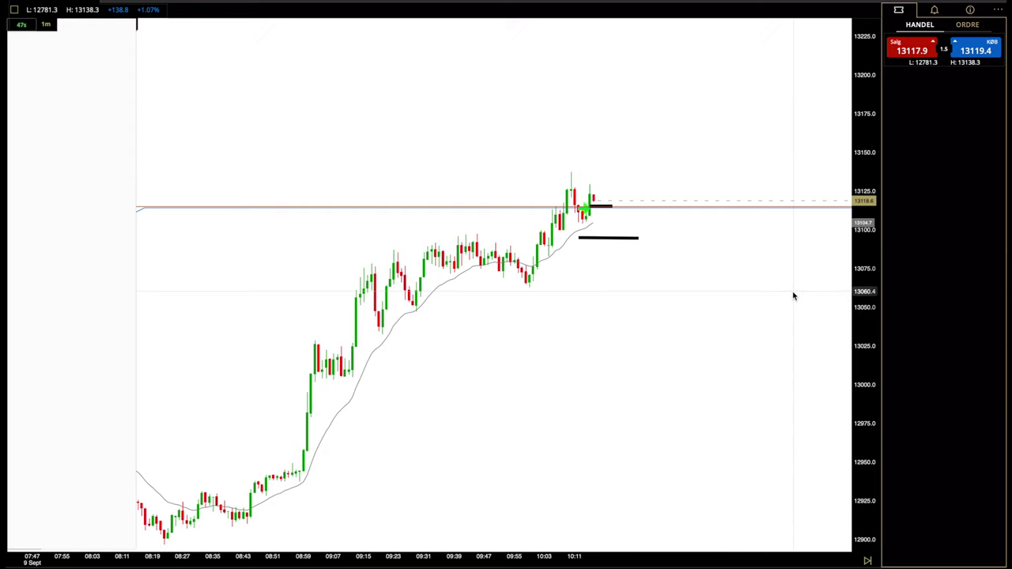
Step: Examine the most recent 1-minute candles in detail around the entry and stop levels
scroll(793, 293, "up", 2)
scroll(726, 346, "up", 2)
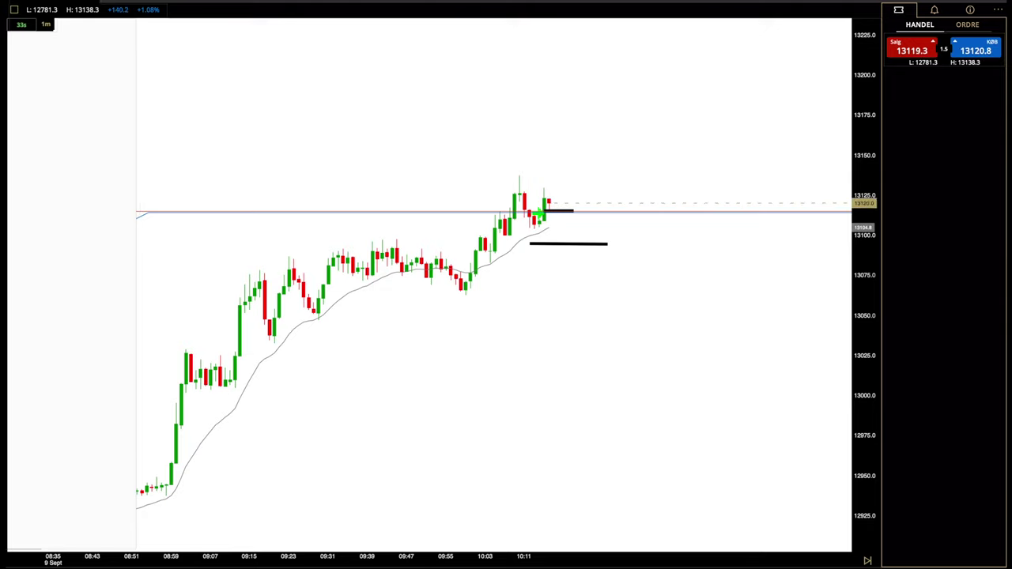
left_click(651, 215)
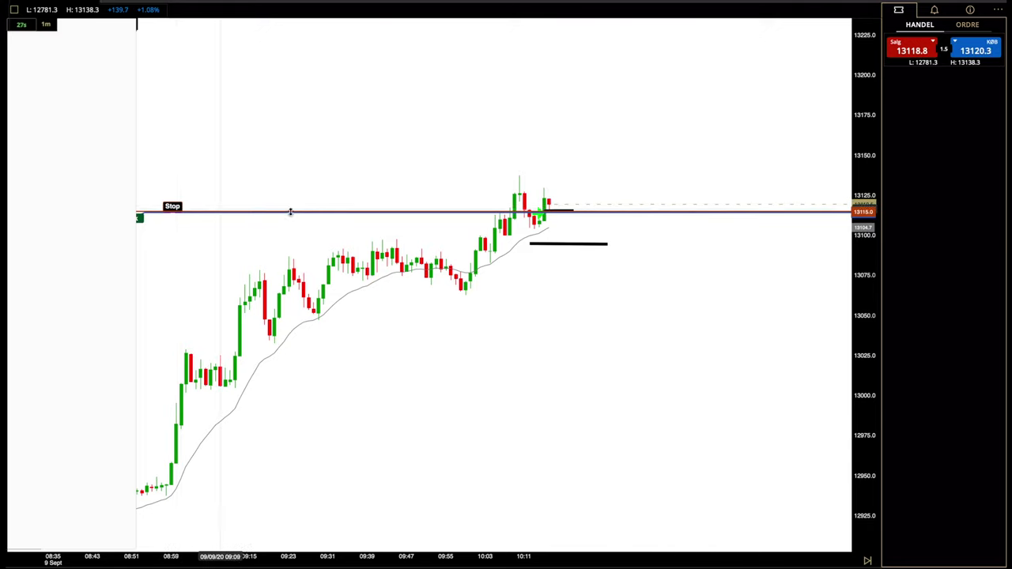
scroll(566, 209, "up", 2)
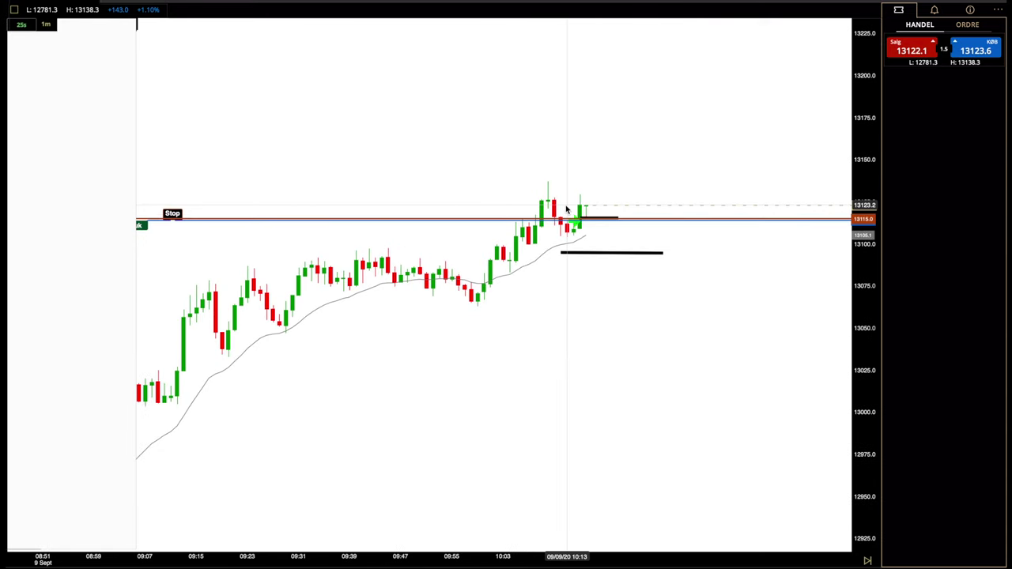
scroll(566, 210, "up", 1)
left_click_drag(867, 179, 855, 95)
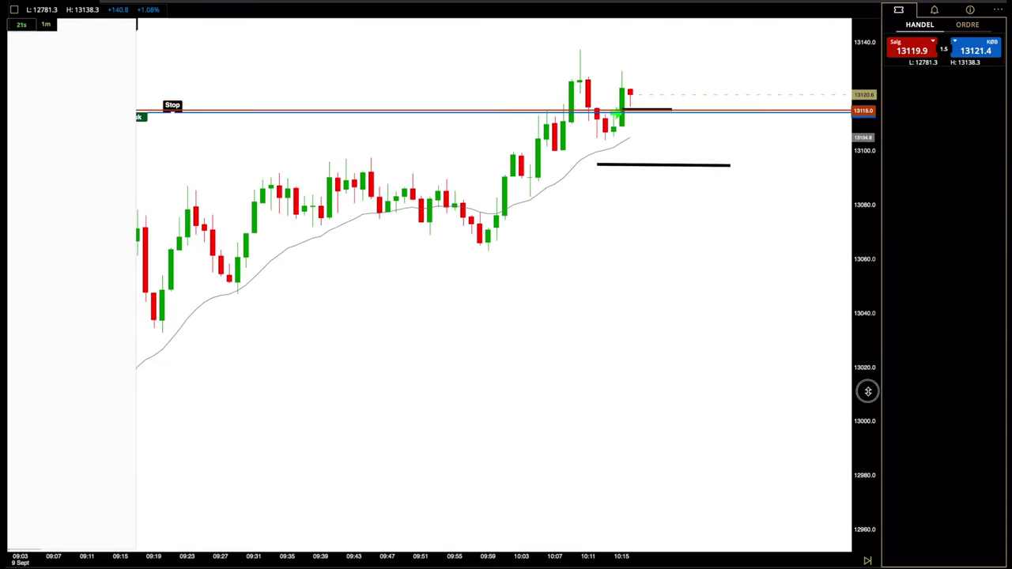
left_click_drag(868, 391, 867, 503)
left_click_drag(772, 300, 768, 408)
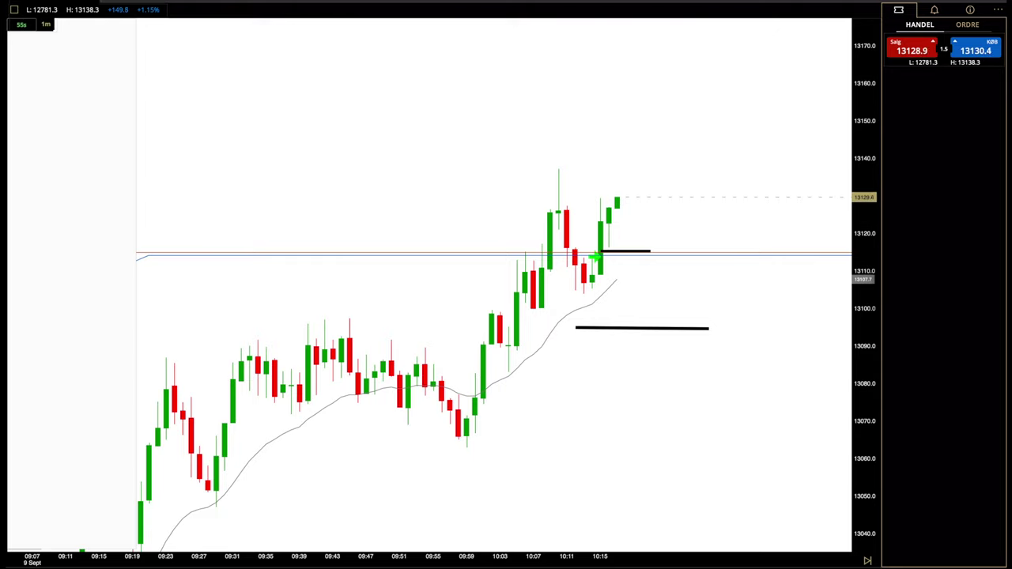
Step: Place a 20px magenta arrow beside the newest candles above the entry, at about 13127
left_click(100, 24)
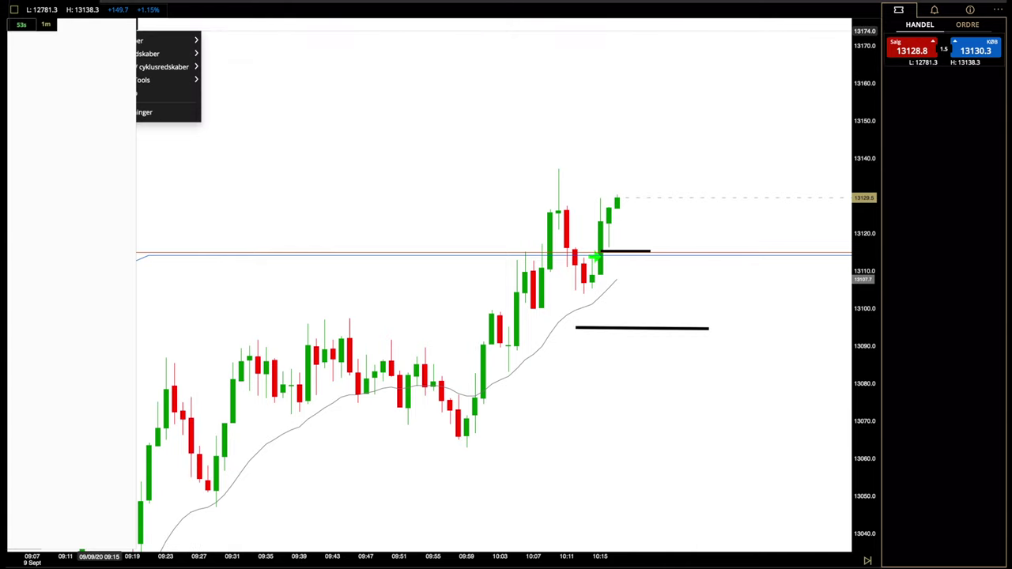
left_click(218, 85)
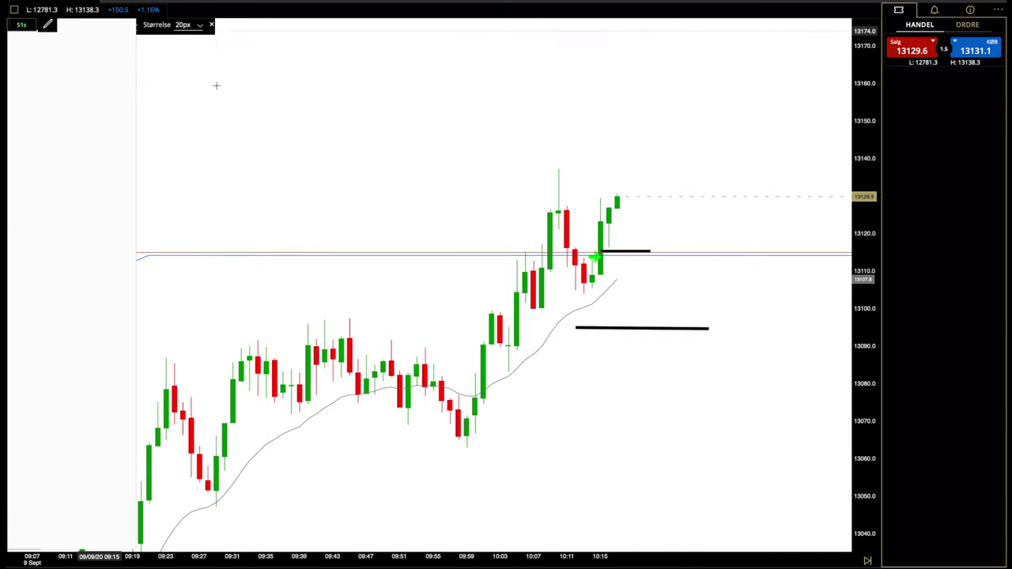
left_click(139, 25)
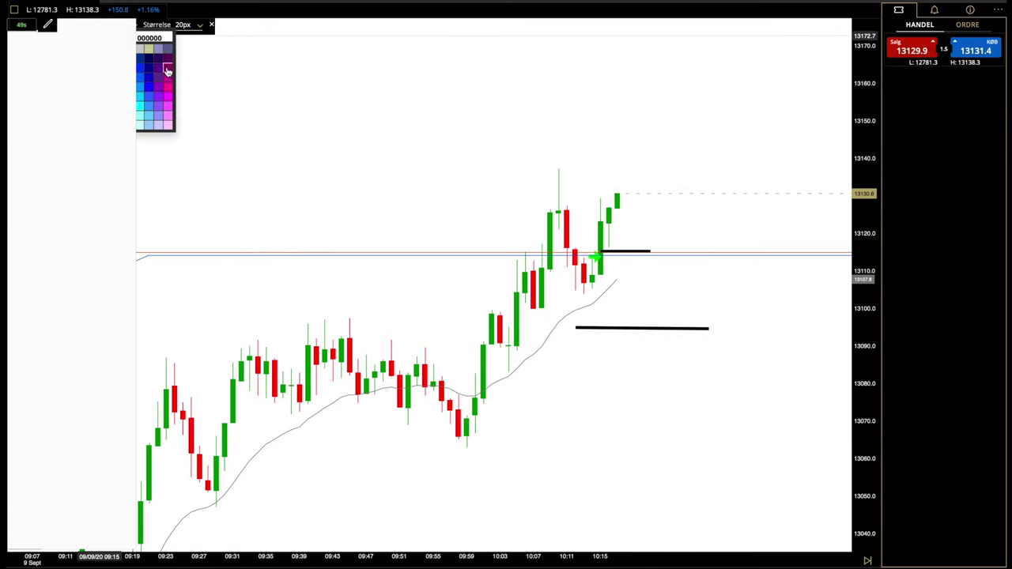
left_click(169, 87)
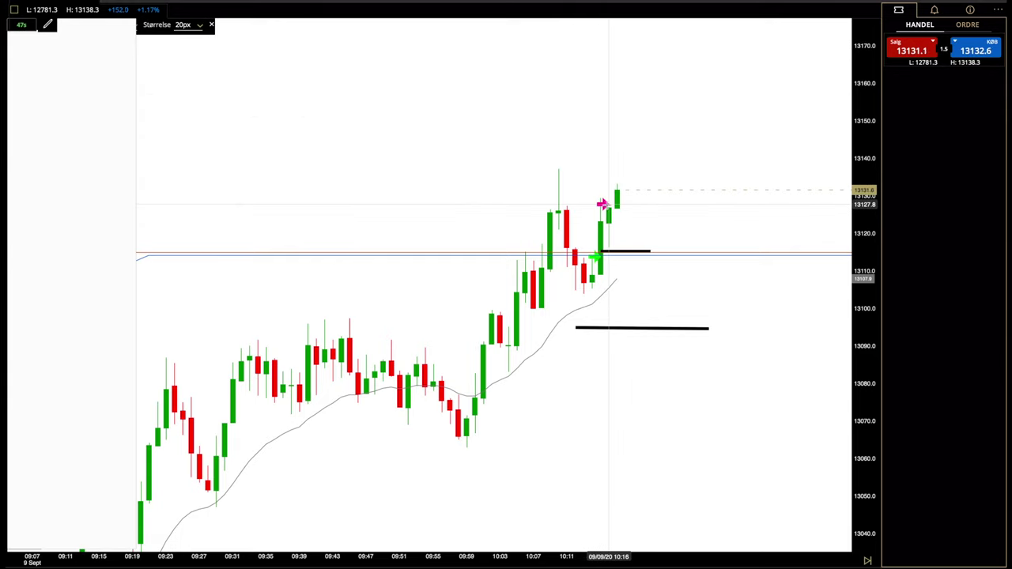
left_click(211, 24)
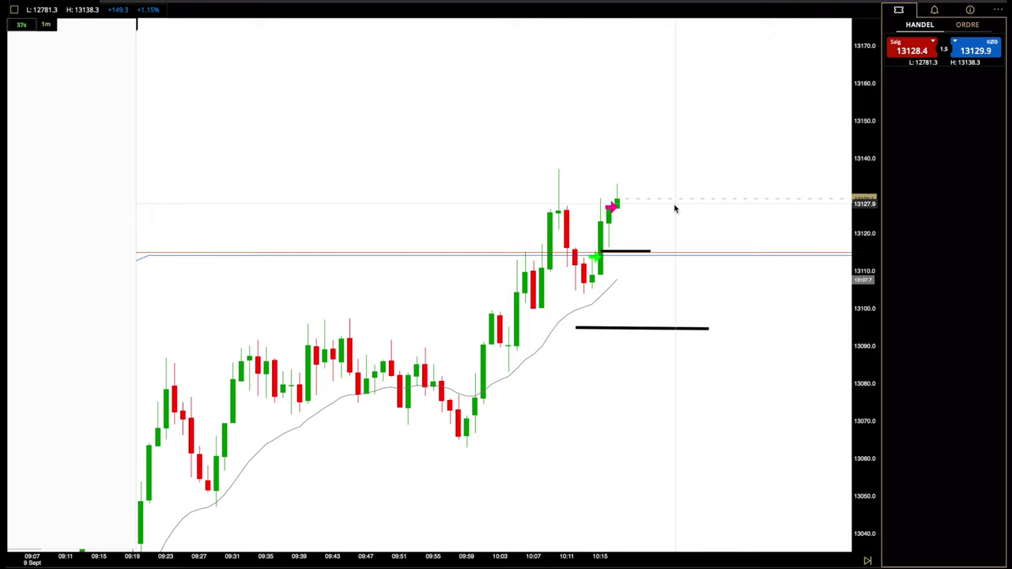
Step: Shorten the lower black stop marker line so it ends at the 10:17 candle, at about 13095
left_click(709, 328)
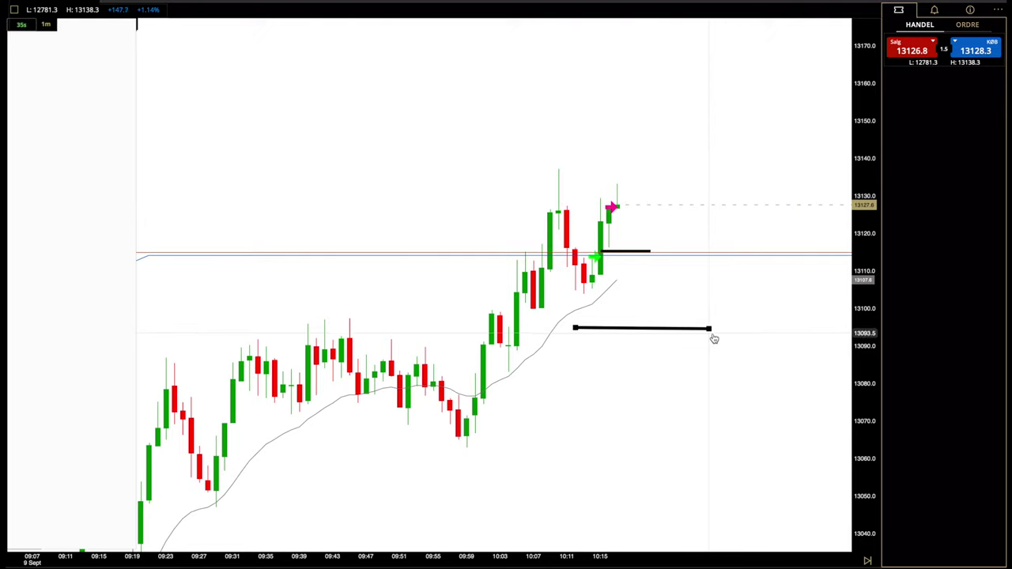
left_click(709, 329)
left_click_drag(708, 329, 618, 334)
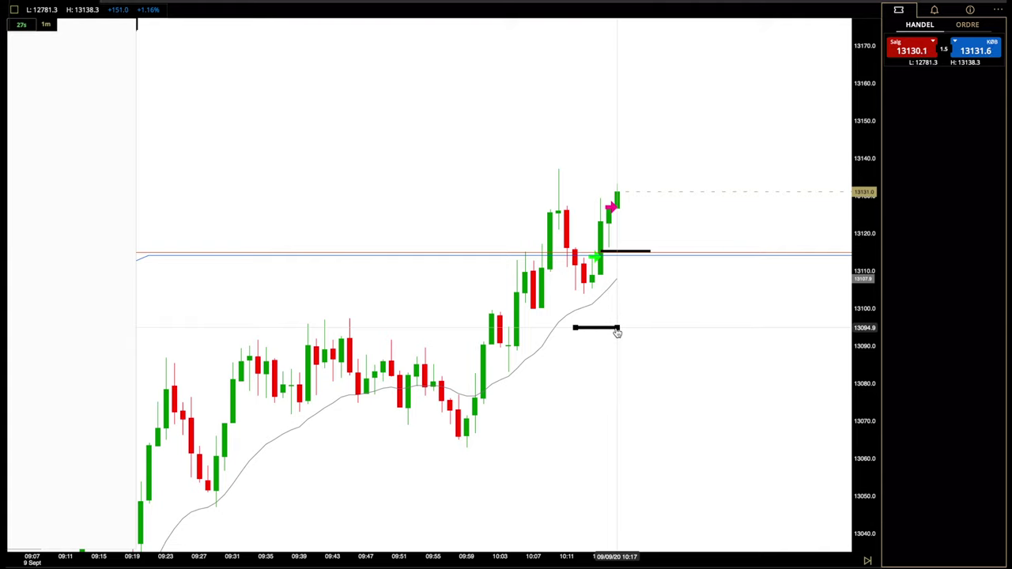
Step: Switch the chart to the 5-minute interval and examine the morning's price move relative to the entry
left_click(109, 24)
left_click(47, 24)
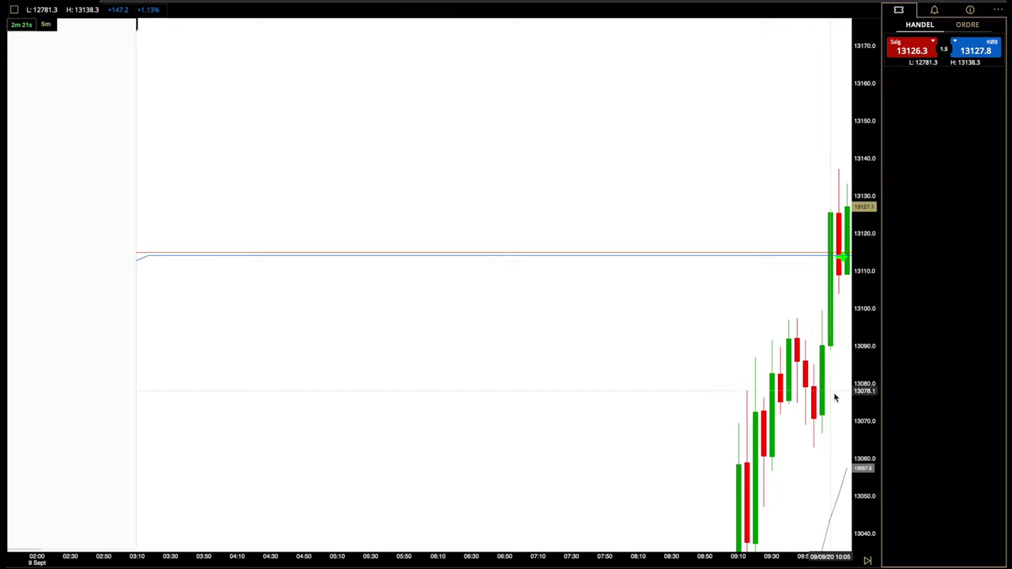
scroll(787, 393, "down", 2)
left_click_drag(746, 384, 550, 380)
left_click_drag(865, 94, 867, 379)
left_click_drag(783, 493, 786, 253)
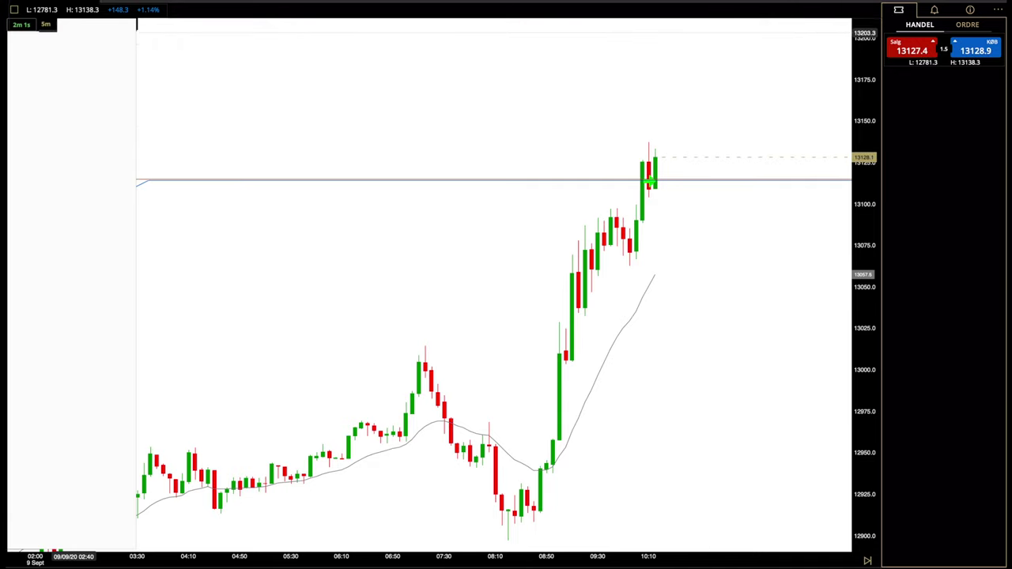
Step: Switch the chart to the 15-minute interval and examine earlier highs and lows around the entry level
left_click(46, 25)
left_click_drag(519, 261, 495, 265)
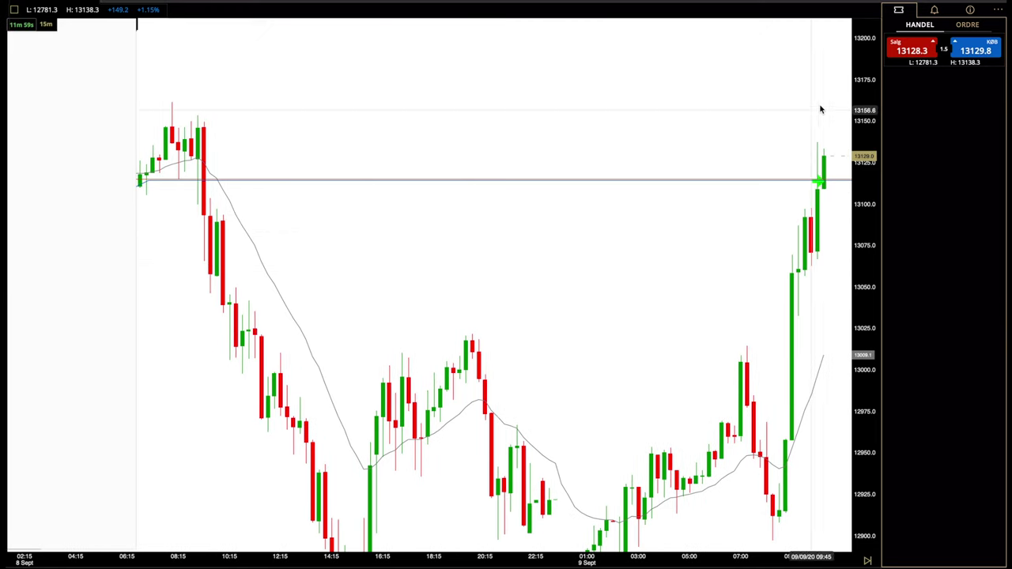
left_click_drag(866, 71, 868, 381)
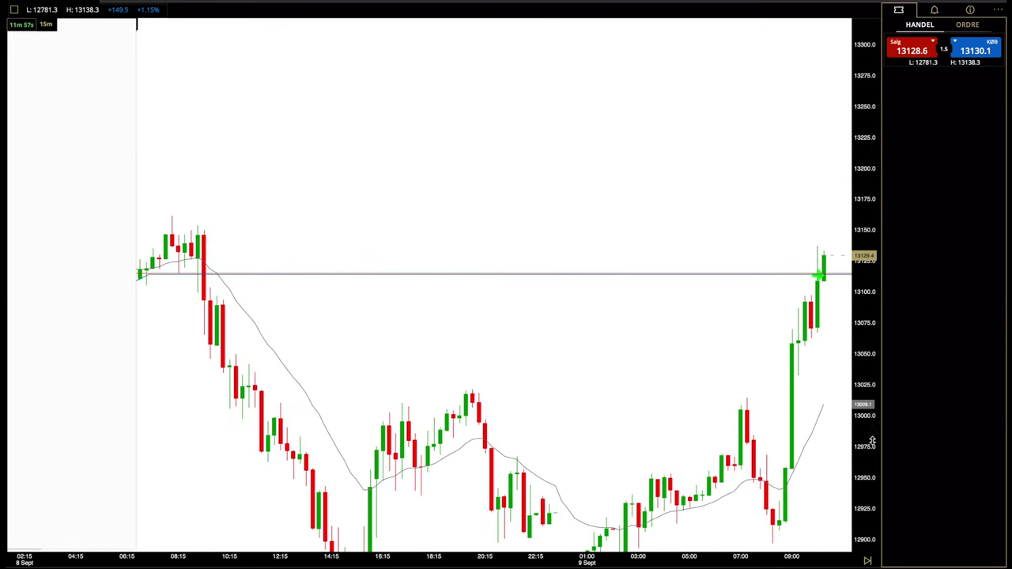
left_click_drag(872, 438, 863, 331)
left_click_drag(730, 143, 730, 191)
scroll(729, 192, "down", 3)
scroll(730, 194, "down", 3)
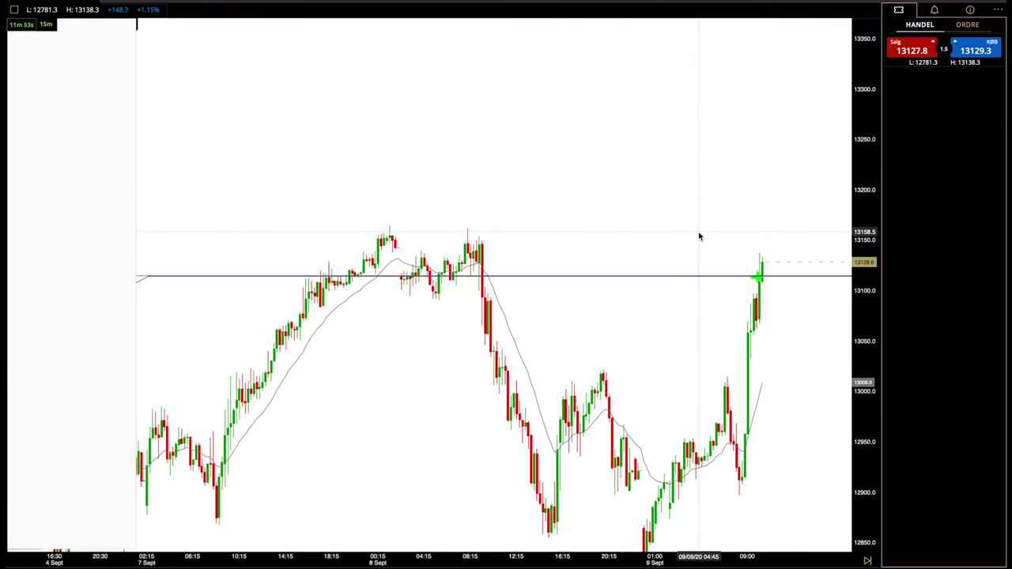
scroll(699, 236, "down", 2)
scroll(699, 234, "up", 4)
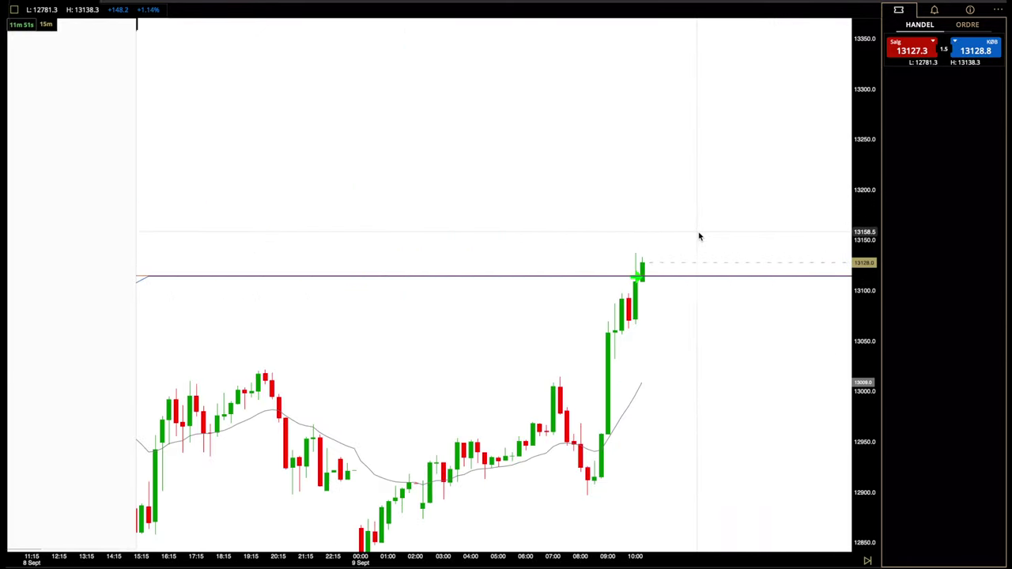
scroll(707, 227, "down", 2)
scroll(708, 228, "down", 2)
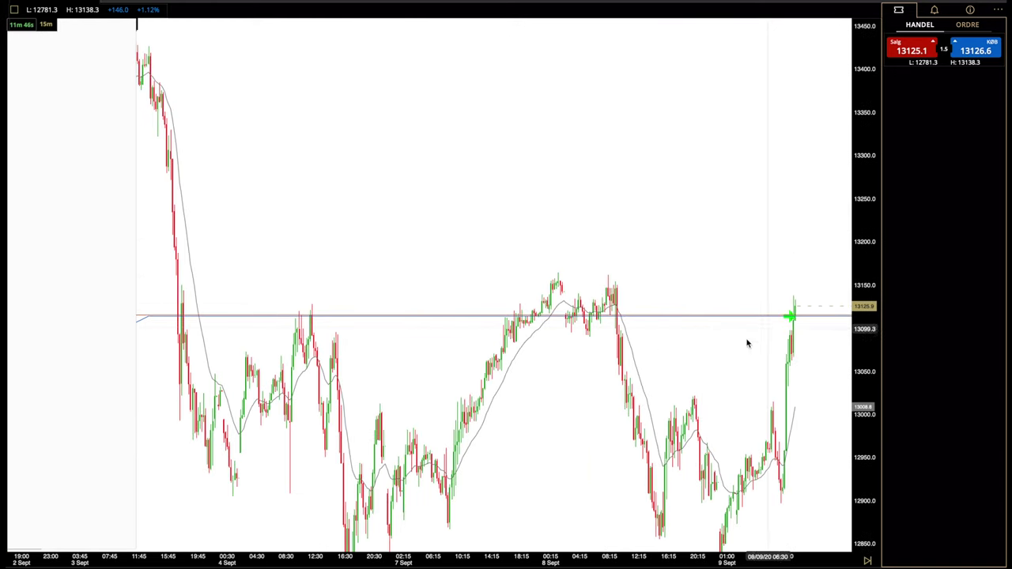
Step: Try to raise the position's stop on the 15-minute chart
left_click(693, 318)
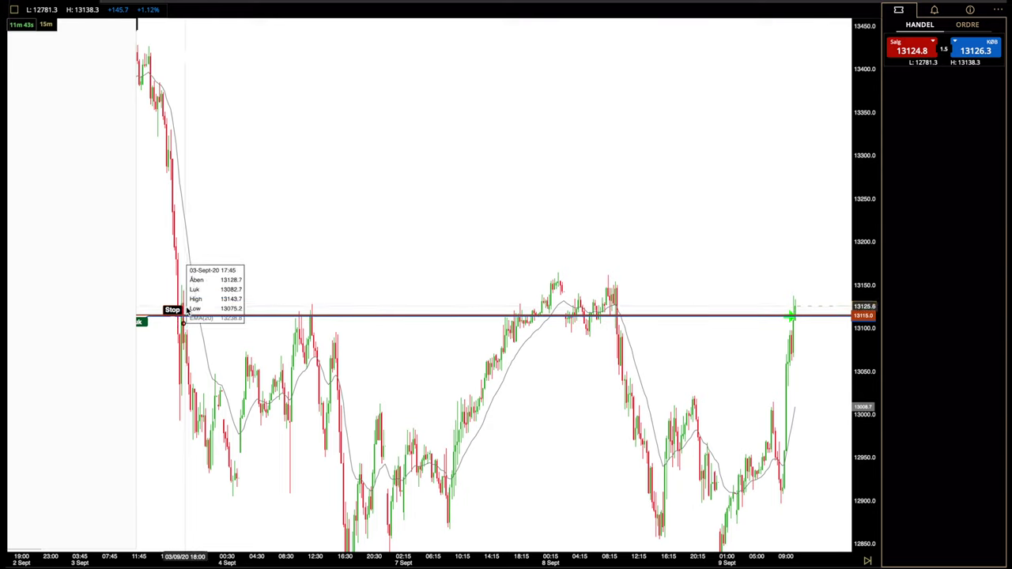
left_click_drag(172, 309, 175, 287)
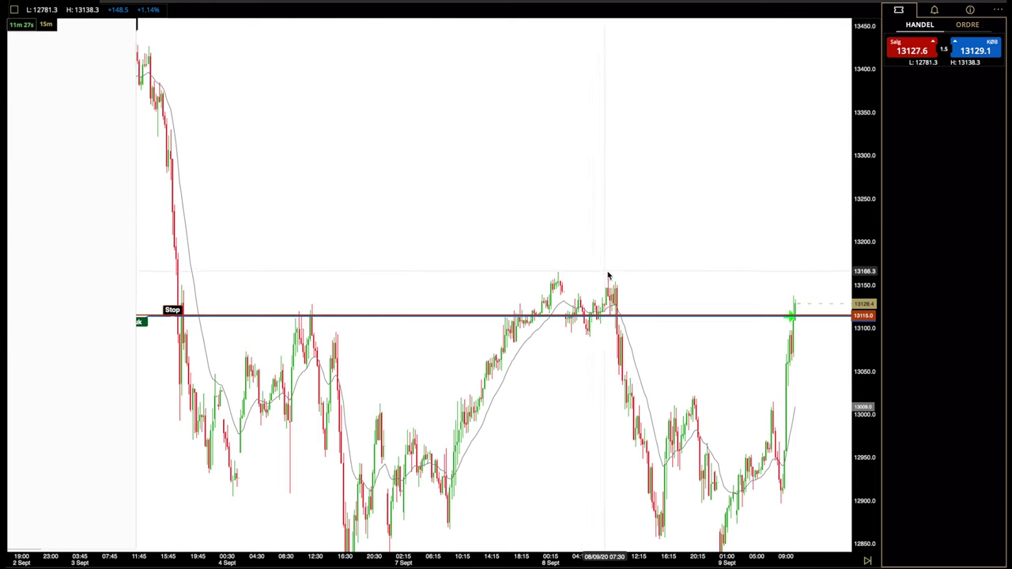
Step: Examine the wider 15-minute price history back to the start of September for levels above the current price
scroll(609, 264, "down", 3)
left_click_drag(867, 96, 866, 279)
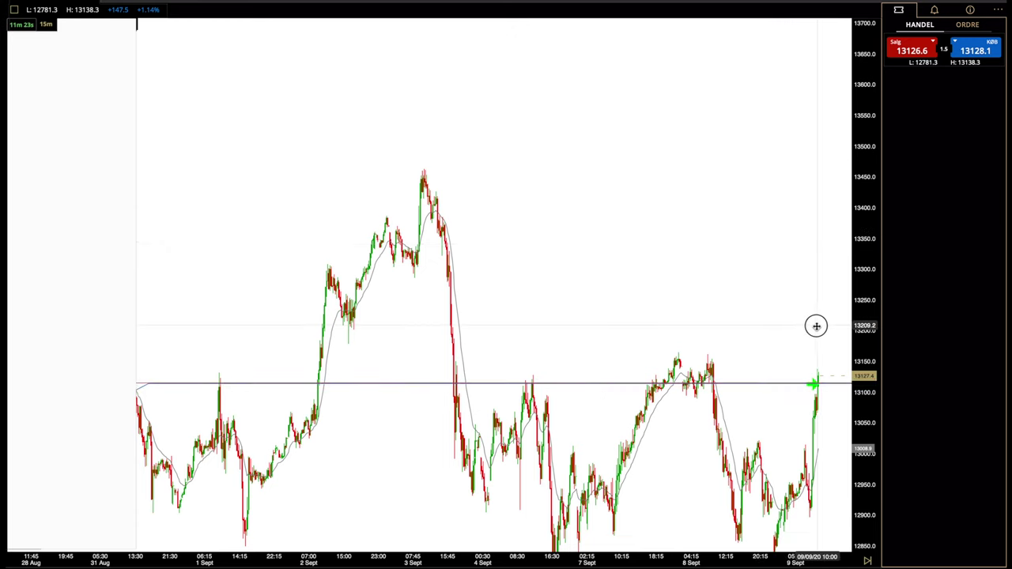
left_click_drag(818, 325, 737, 287)
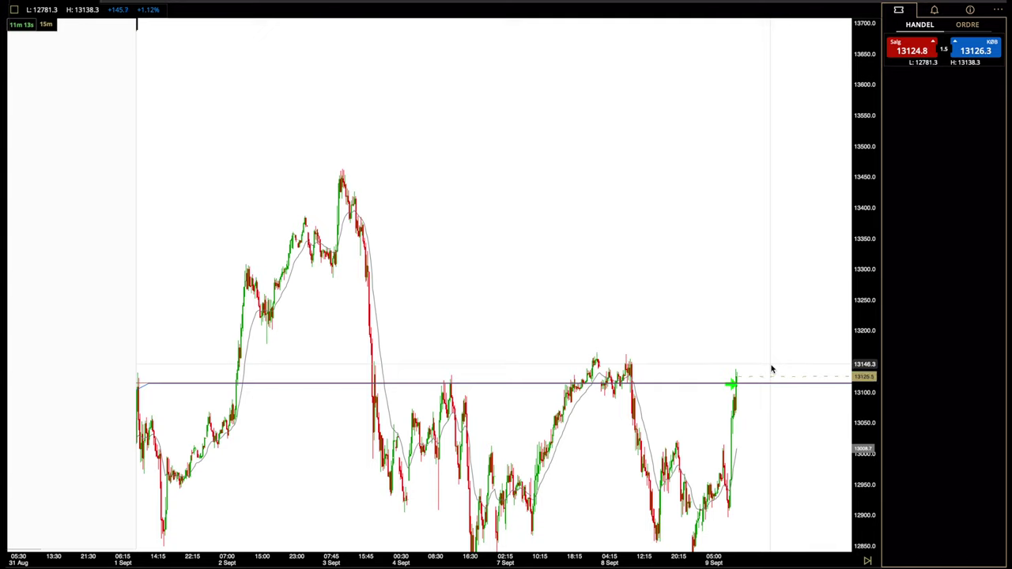
Step: Examine the 8 and 9 September candles on the 15-minute chart around the entry level
scroll(772, 369, "up", 3)
scroll(767, 368, "up", 2)
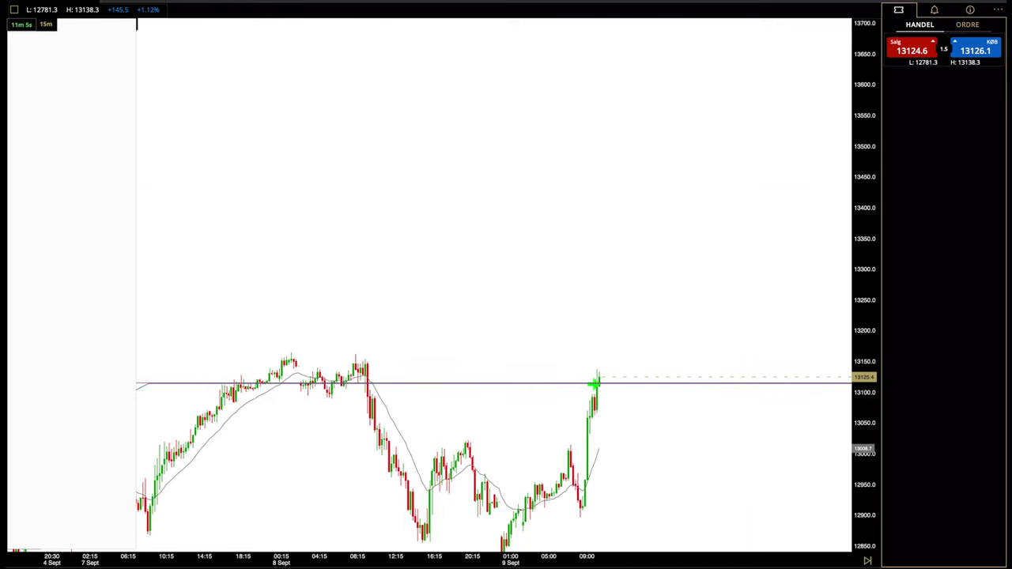
scroll(508, 298, "up", 1)
scroll(510, 332, "left", 3)
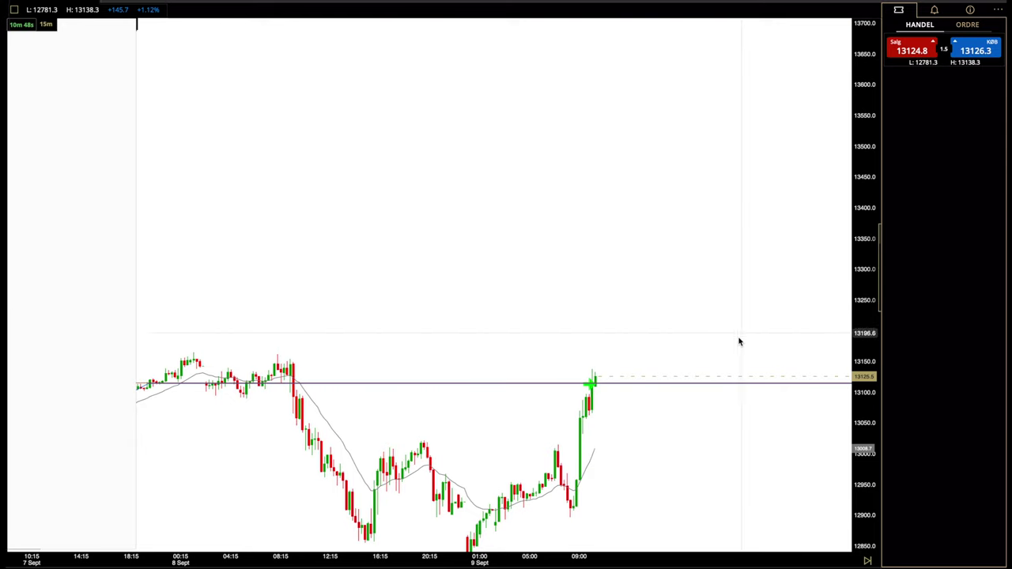
left_click_drag(725, 341, 703, 203)
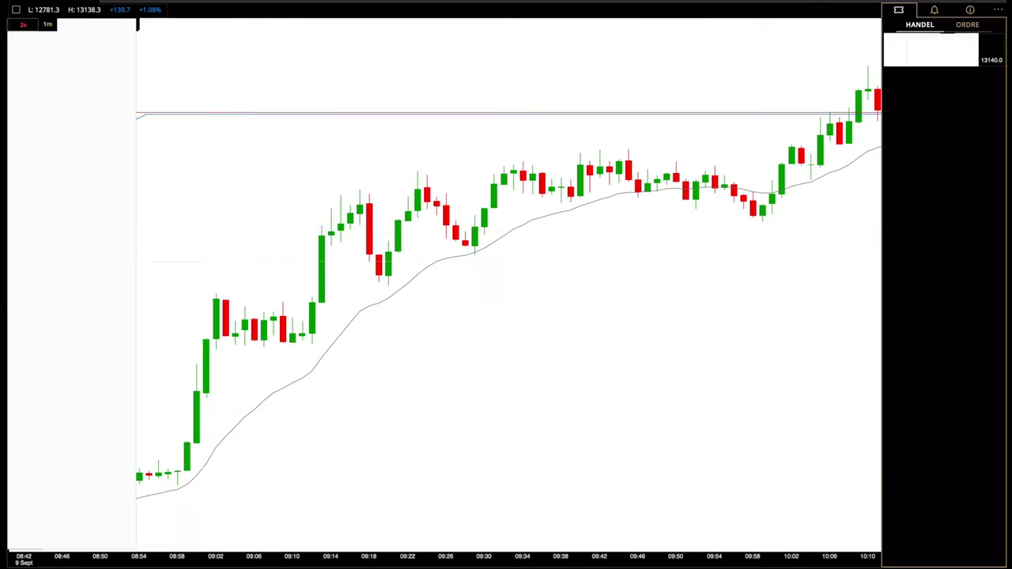
Step: Examine the 1-minute candles around the entry arrows and stop marks as price develops after 10:14
mouse_move(870, 340)
left_mouse_down()
mouse_move(817, 347)
mouse_move(780, 373)
left_mouse_up()
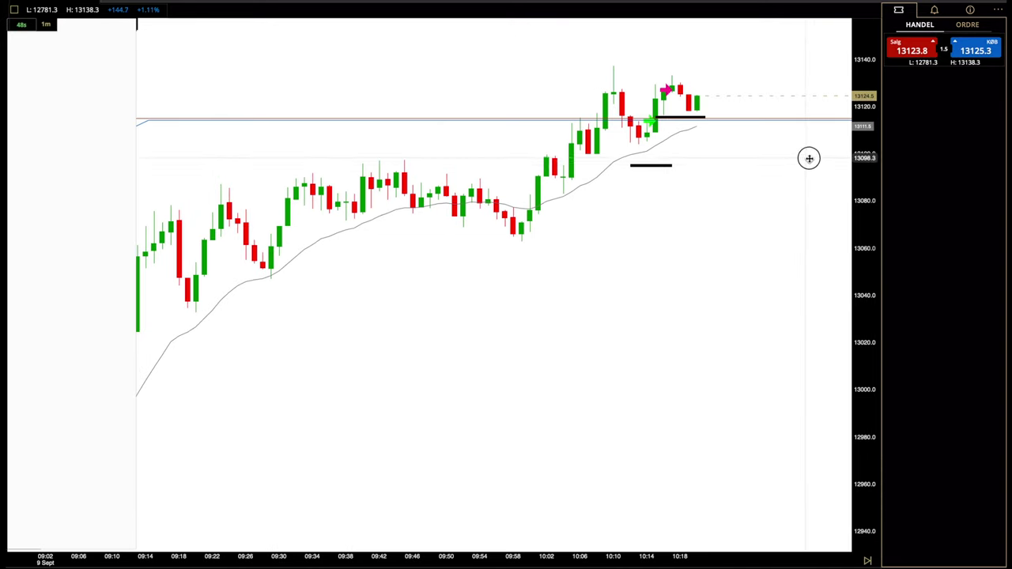
left_click_drag(809, 158, 790, 229)
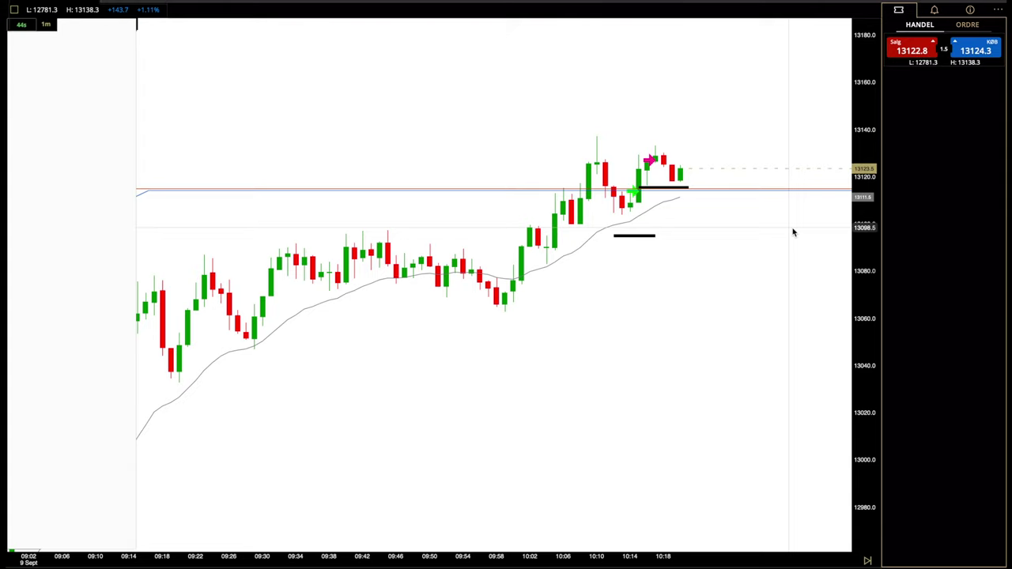
left_click_drag(794, 233, 783, 280)
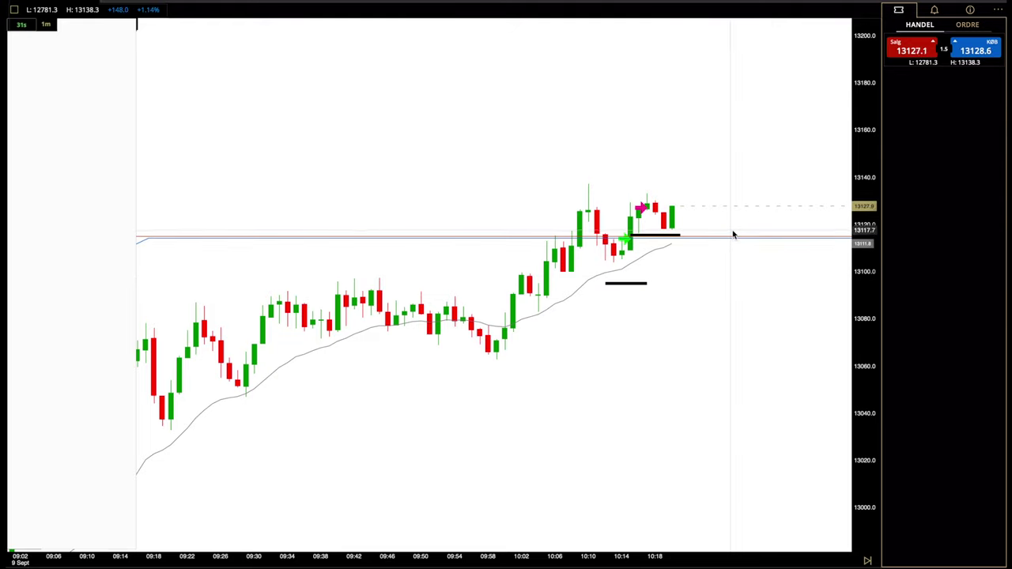
left_click_drag(735, 233, 736, 242)
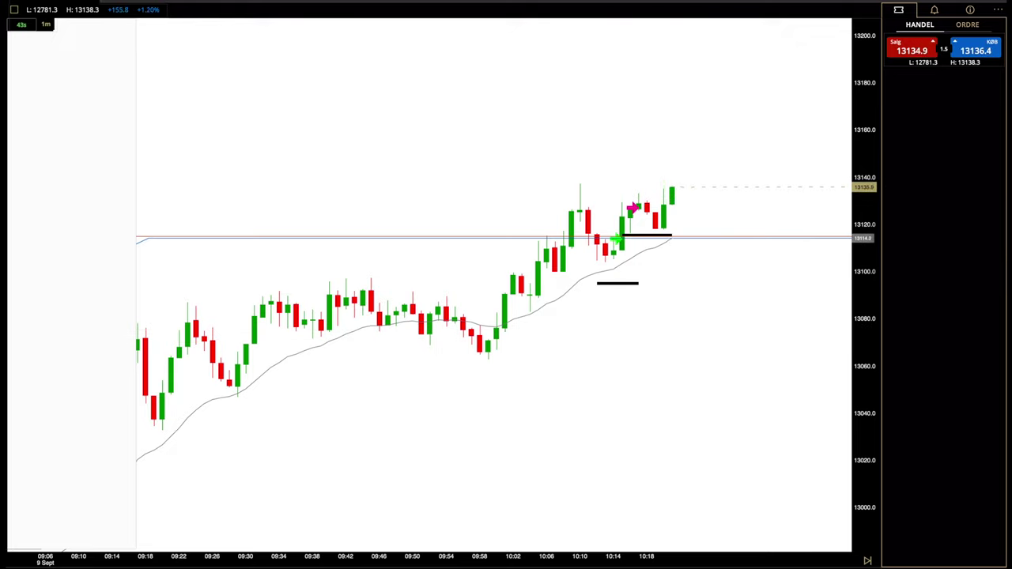
scroll(764, 287, "down", 2)
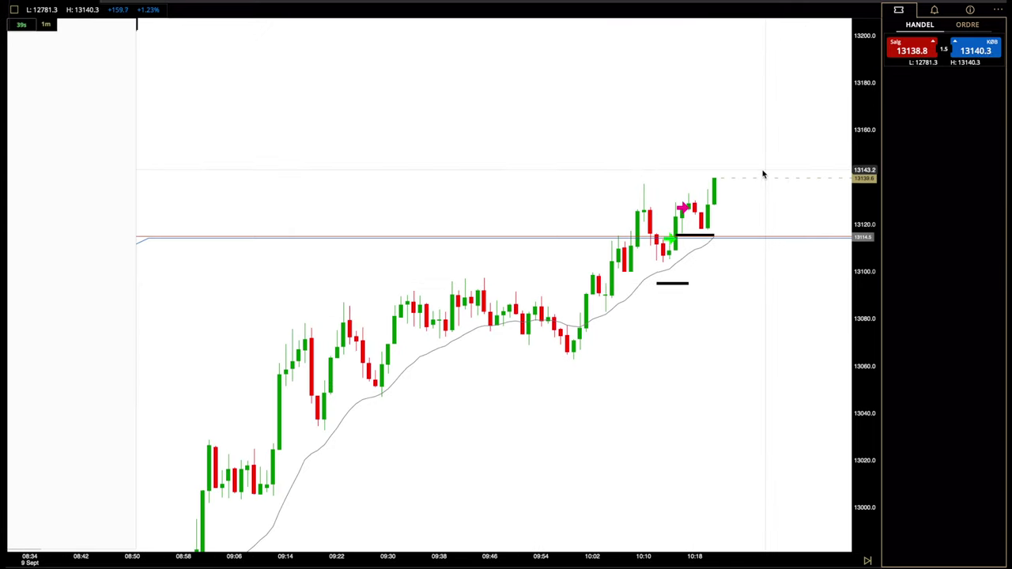
scroll(764, 174, "down", 3)
scroll(764, 173, "up", 3)
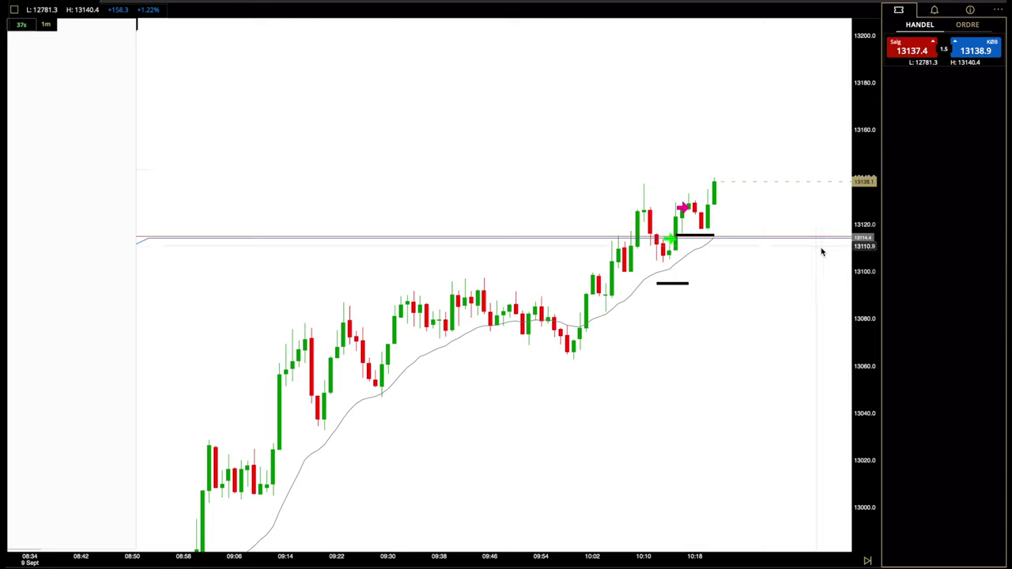
Step: Switch the chart to the 15-minute interval and compare the current price with the 8 September highs
left_click(49, 25)
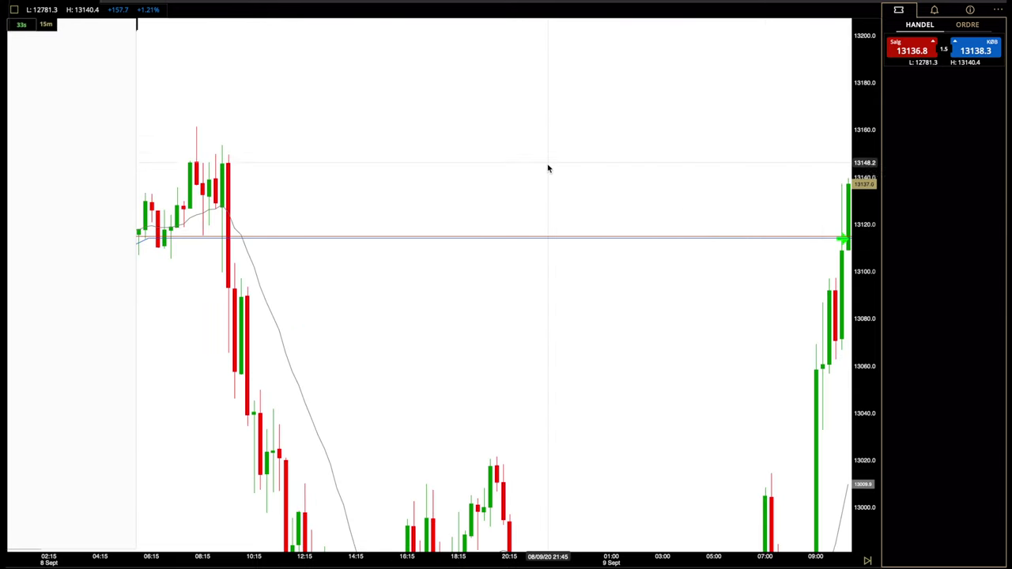
scroll(598, 179, "down", 2)
left_click_drag(598, 180, 538, 174)
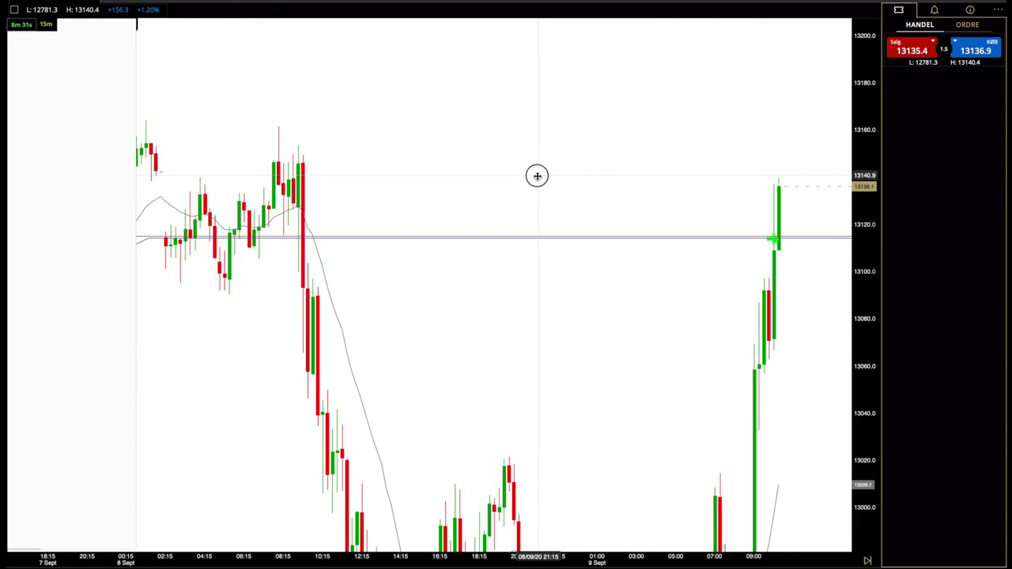
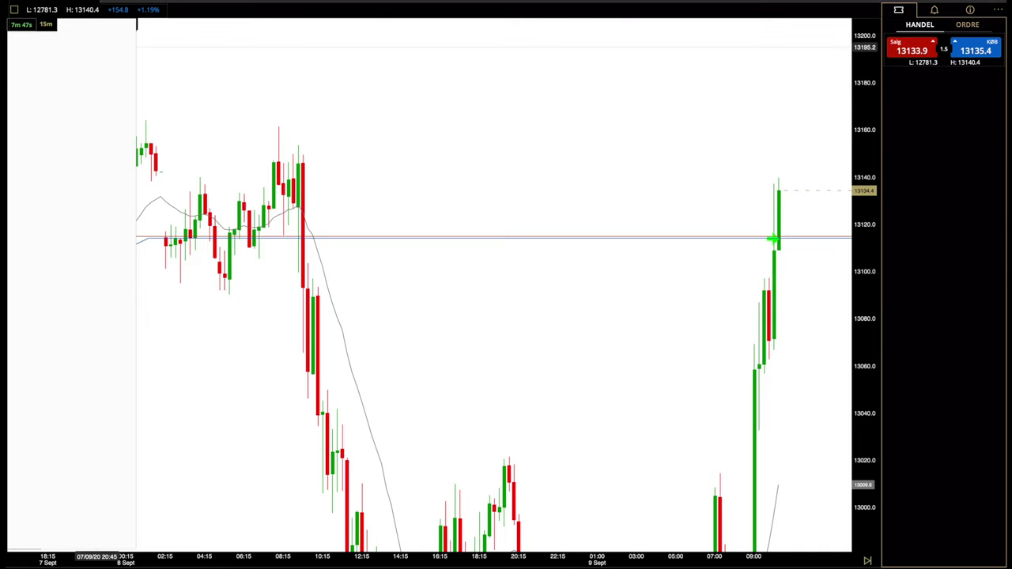
Step: On the 1-minute chart, duplicate the magenta arrow and place the copy at the latest candles near 13136
left_click(46, 24)
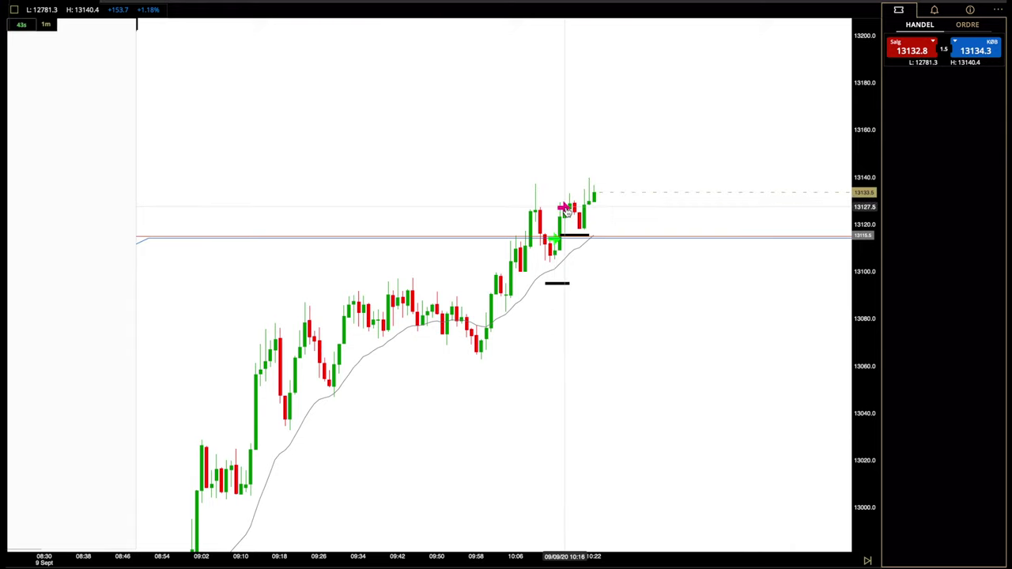
right_click(567, 212)
left_click(582, 230)
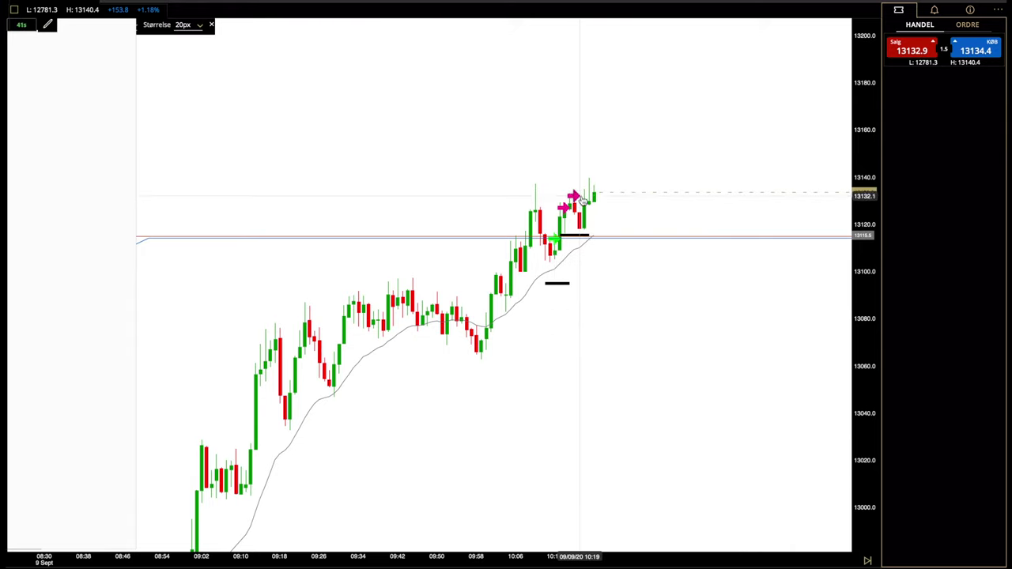
left_click(595, 191)
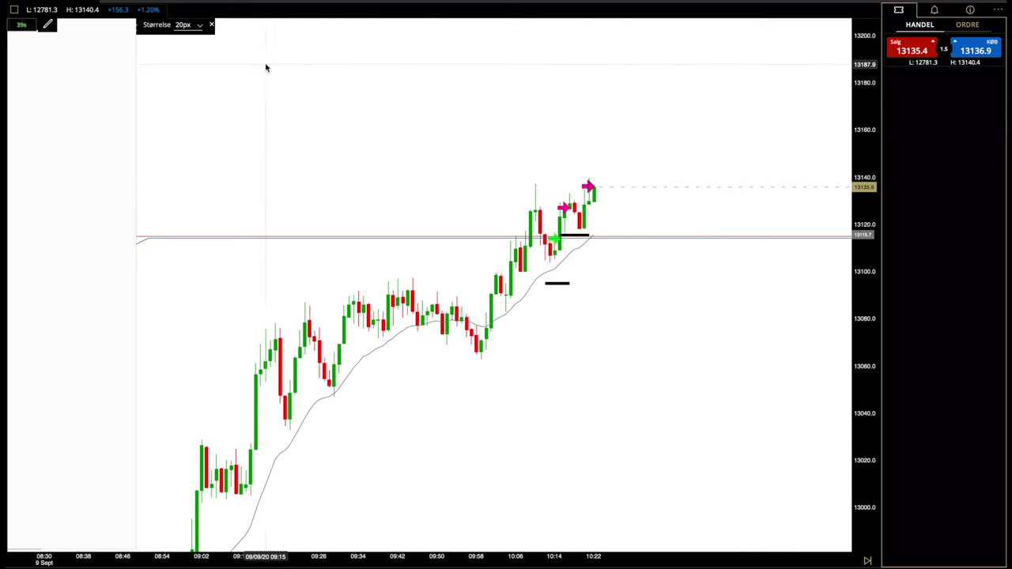
left_click(210, 24)
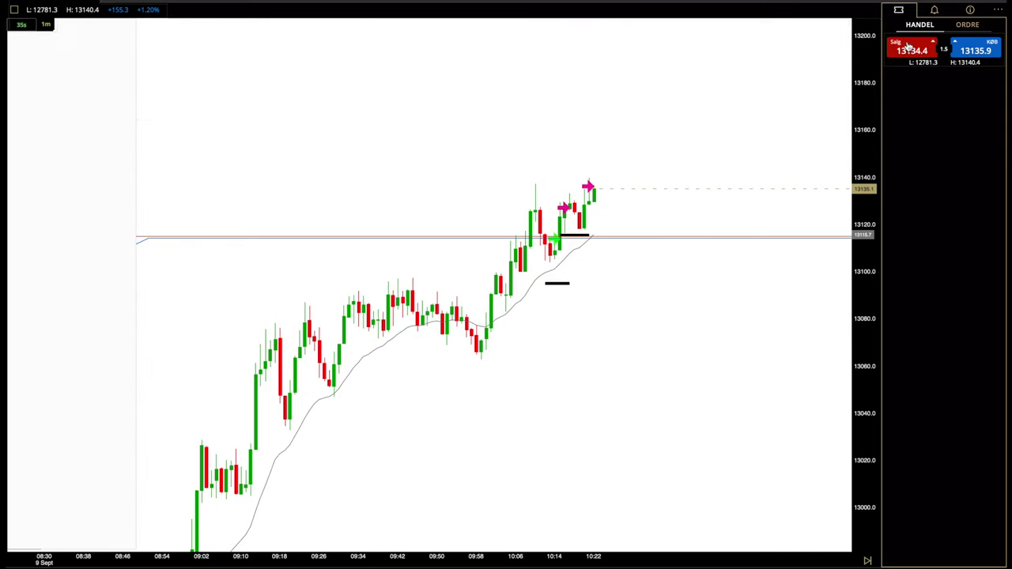
Step: Switch the chart to the 15-minute interval and rescale prices to cover about 12850 to 13450
left_click_drag(654, 327, 655, 395)
scroll(655, 396, "down", 3)
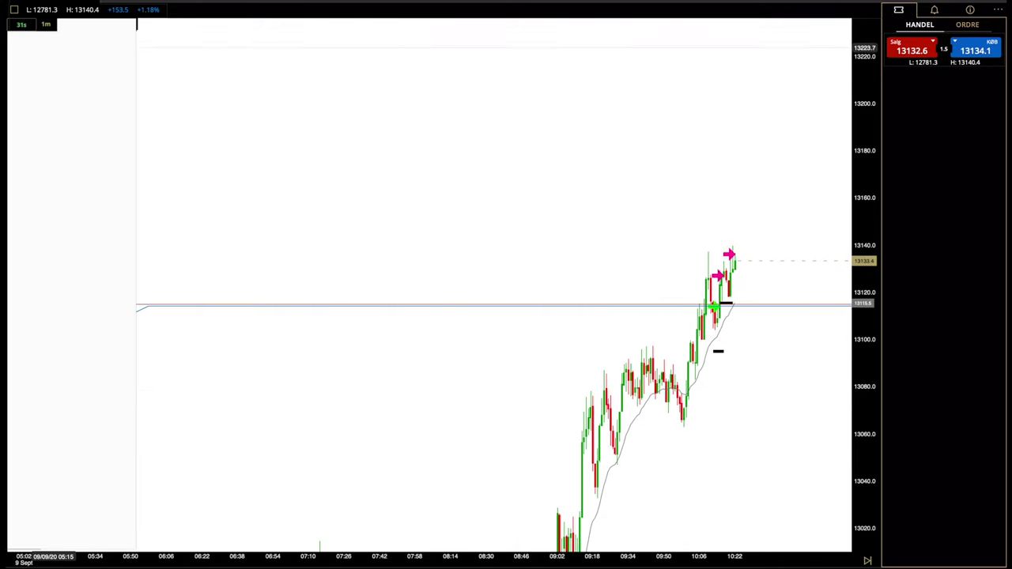
left_click(46, 24)
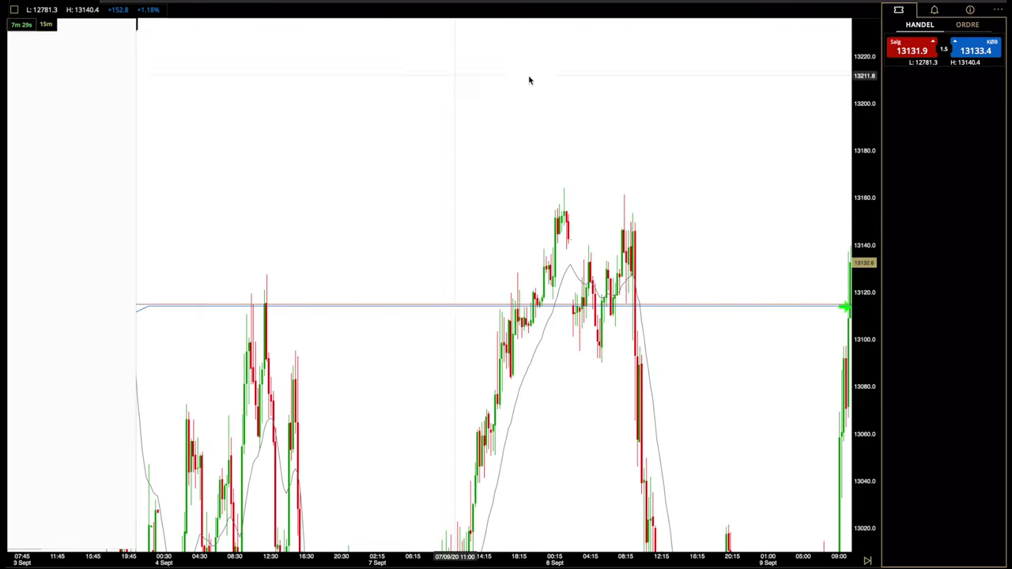
left_click_drag(849, 95, 837, 323)
left_click_drag(808, 353, 628, 202)
left_click_drag(856, 54, 856, 265)
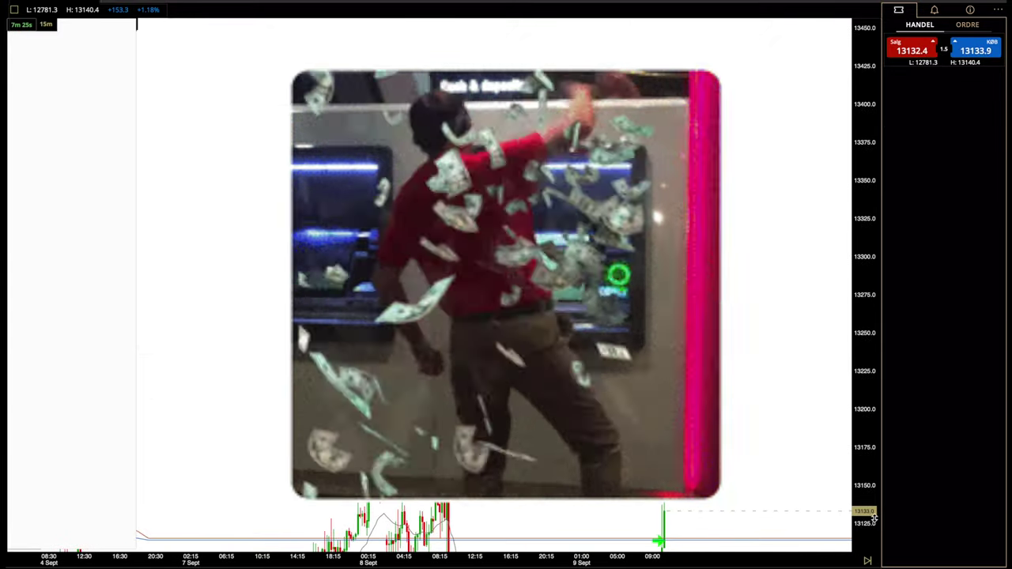
left_click_drag(867, 517, 867, 184)
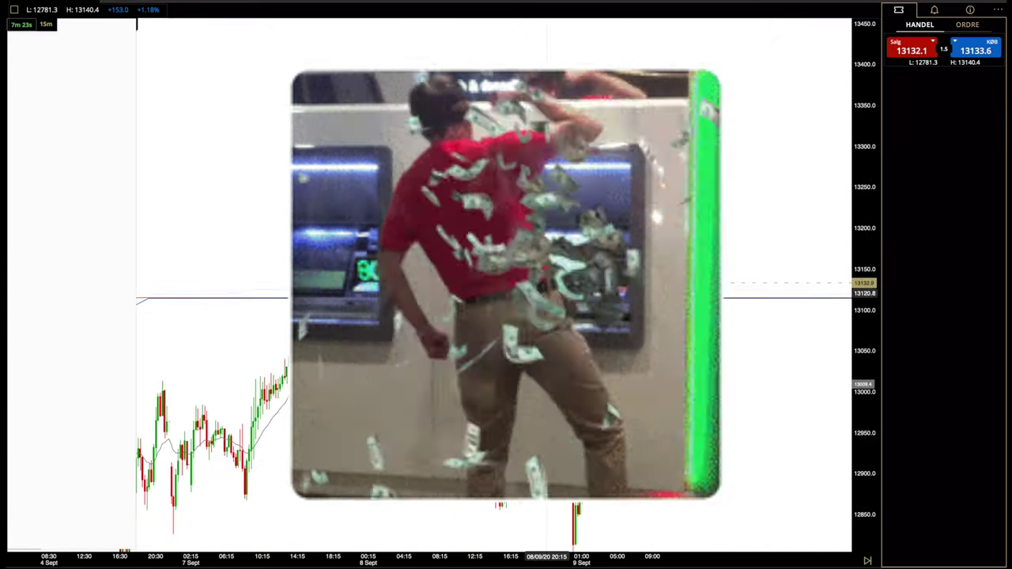
left_click_drag(547, 295, 547, 300)
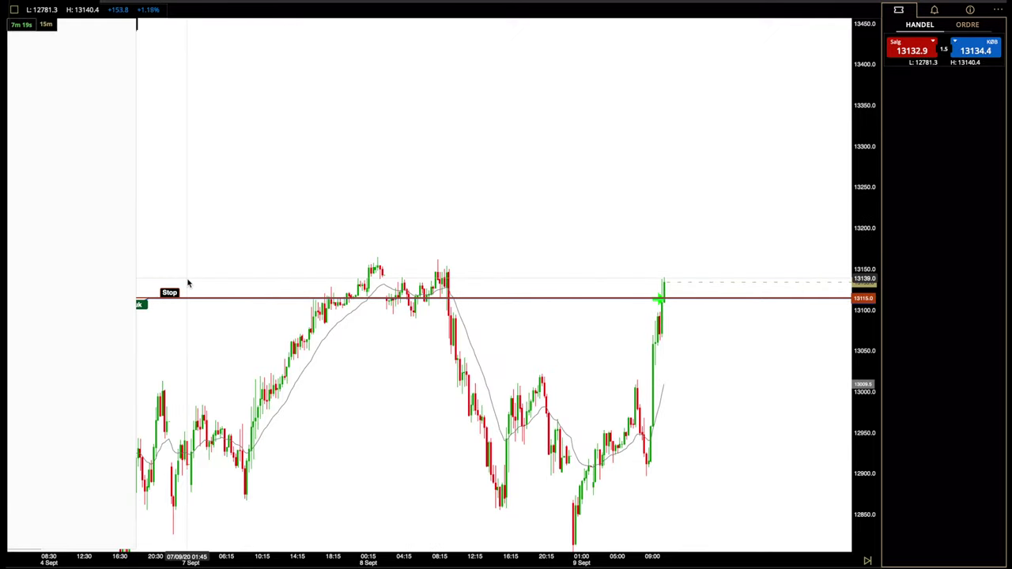
Step: Add a limit to the position at 13389.3 and place its stop just above the entry level
left_click(167, 293)
mouse_move(168, 293)
left_mouse_down()
mouse_move(169, 307)
mouse_move(182, 67)
left_mouse_up()
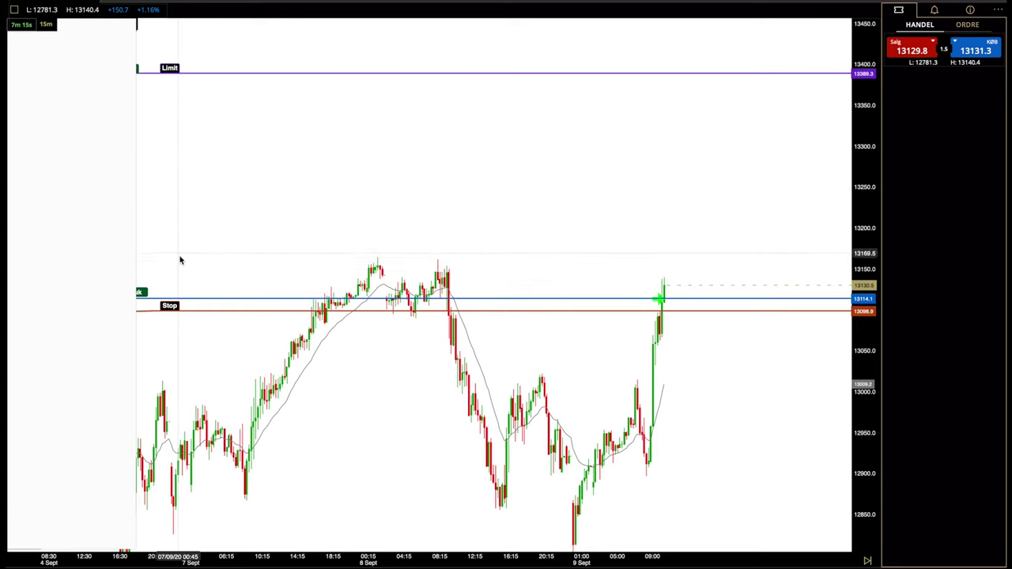
left_click_drag(169, 306, 172, 295)
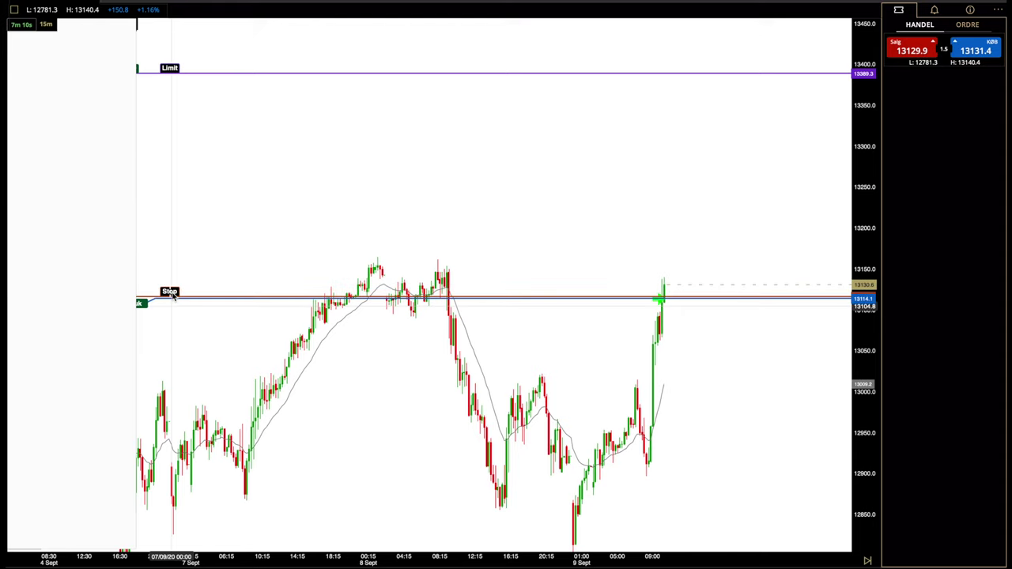
Step: Raise the position's limit to 13405.3, below the 3 September peak on the 15-minute chart
left_click(213, 198)
left_click_drag(213, 198, 256, 251)
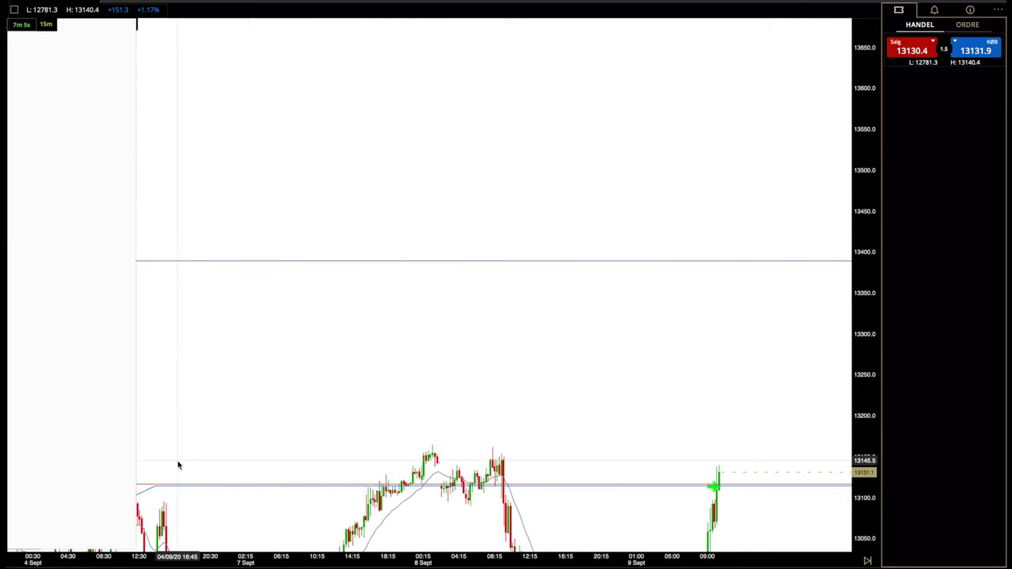
left_click(187, 484)
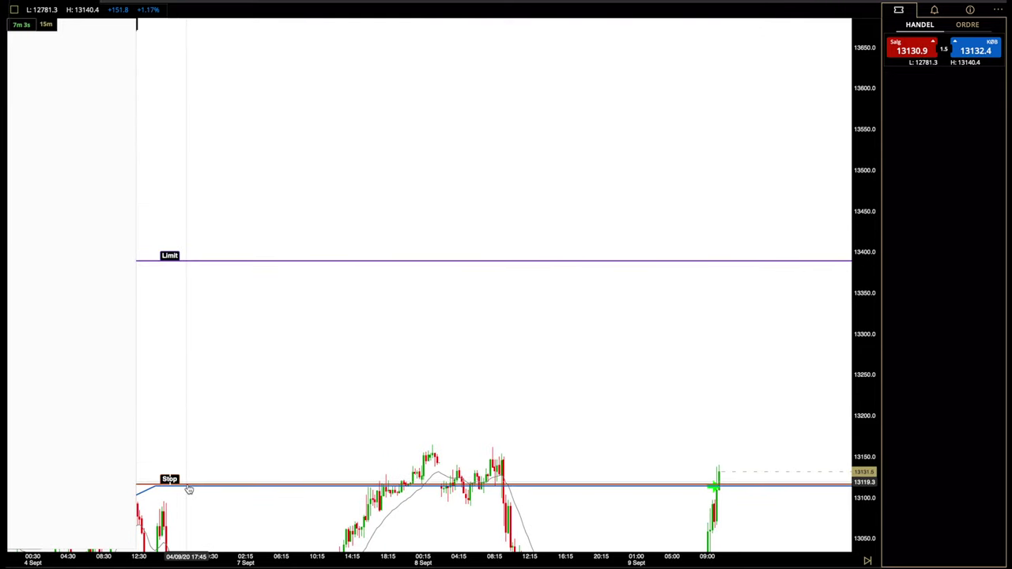
left_click(189, 491)
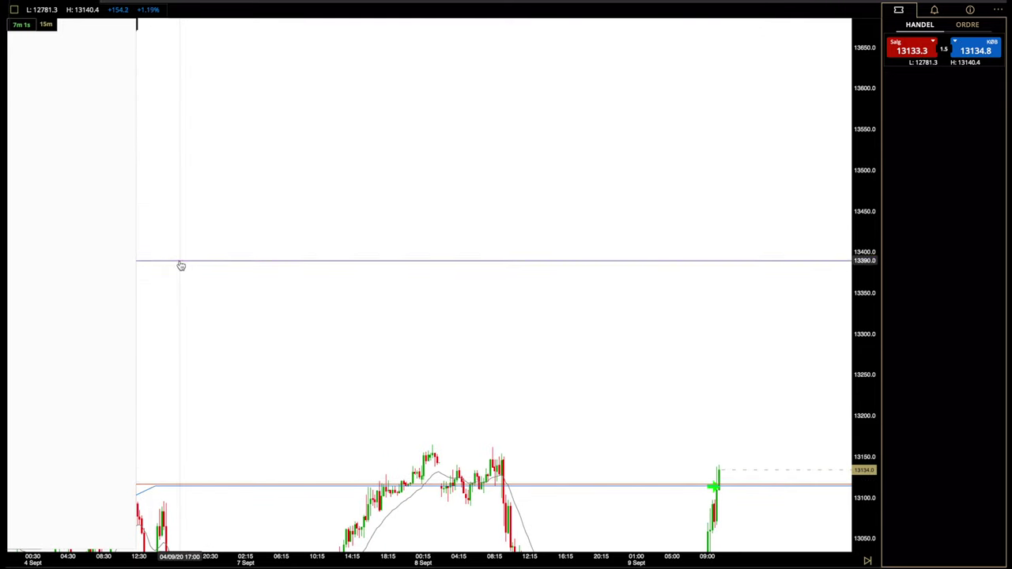
left_click(180, 262)
scroll(190, 338, "down", 5)
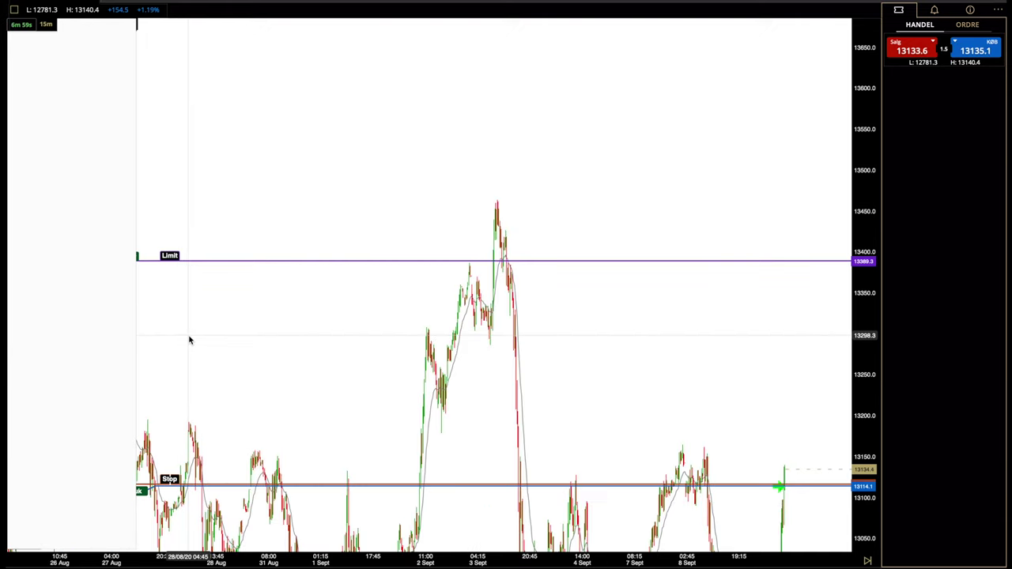
mouse_move(175, 255)
left_mouse_down()
mouse_move(172, 219)
mouse_move(210, 401)
mouse_move(224, 262)
mouse_move(249, 200)
mouse_move(258, 242)
left_mouse_up()
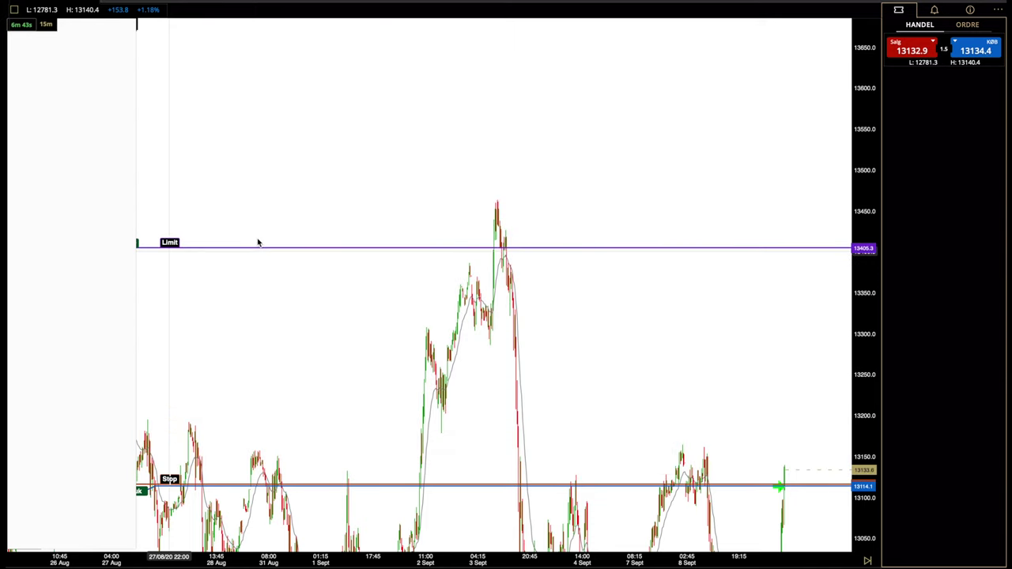
Step: Examine the 15-minute price swings since 1 September together with the position's limit, stop and entry levels
left_click_drag(350, 346, 168, 210)
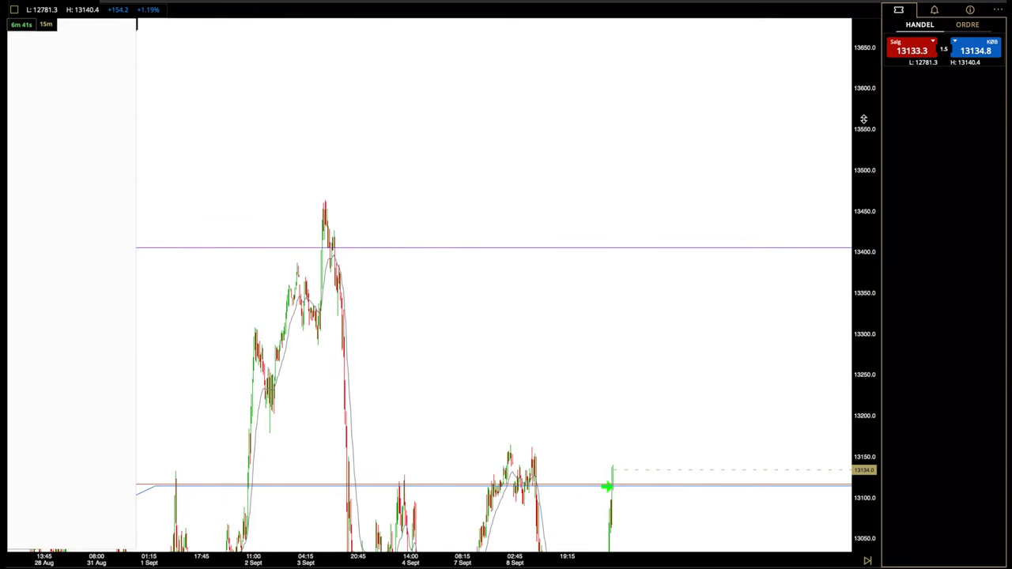
left_click_drag(865, 121, 862, 235)
left_click_drag(796, 403, 799, 186)
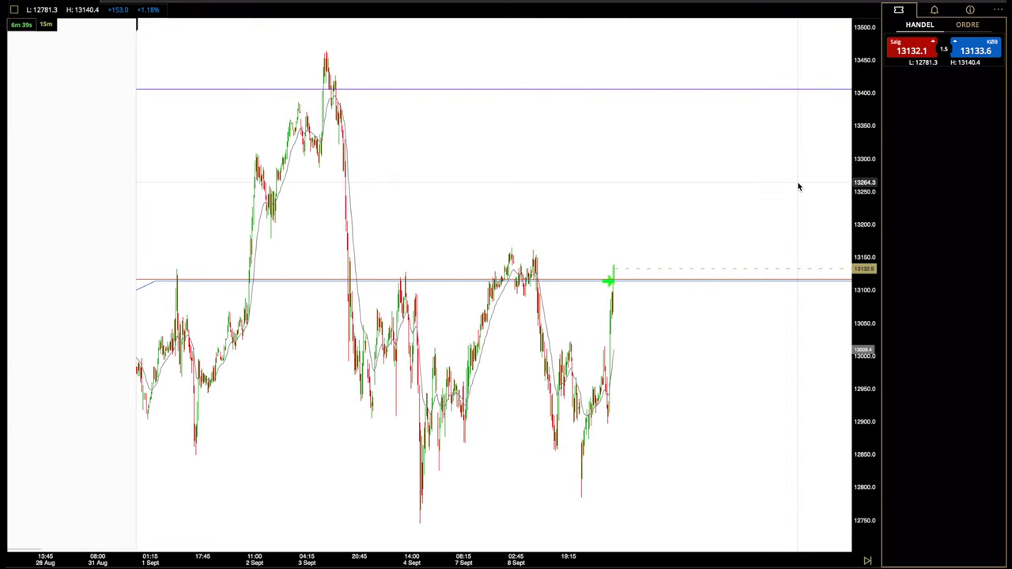
left_click(81, 26)
mouse_move(139, 40)
key("Escape")
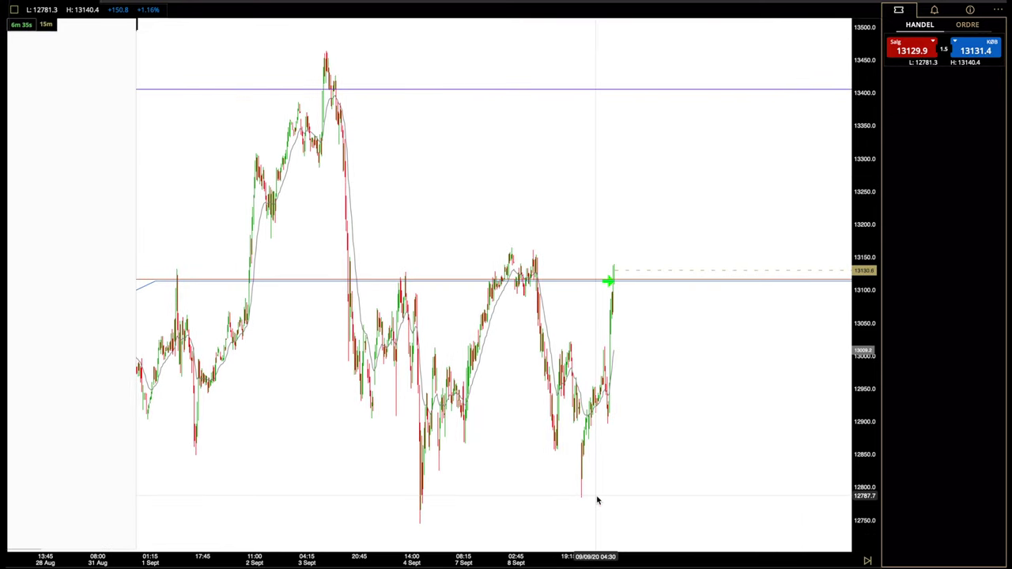
left_click(89, 18)
left_click(138, 55)
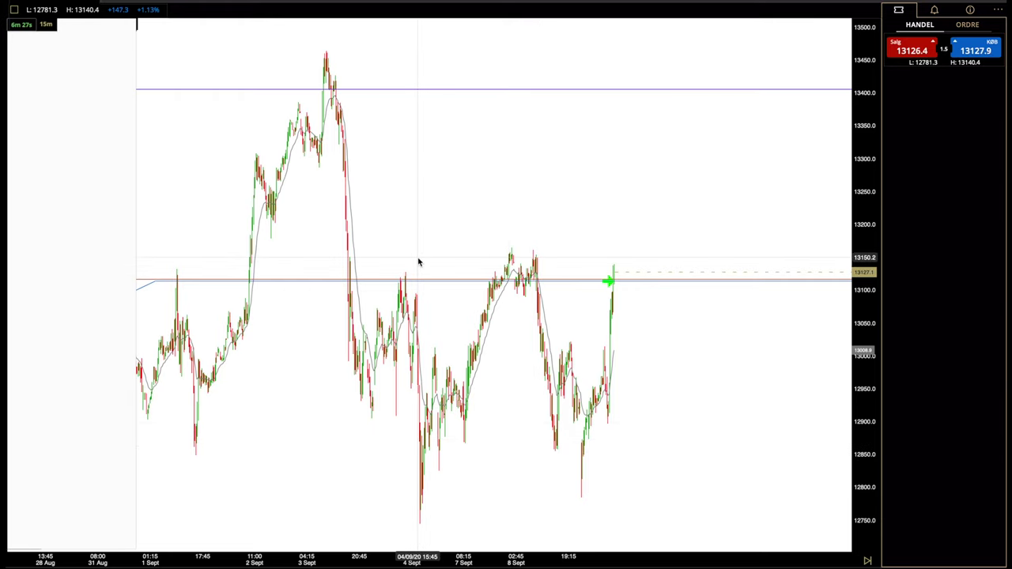
Step: Draw a magenta (ff0099) 5px level tool with 0%, 50% and 100% lines from about 12855.2 up to 13451.5 near the 8 September swings
left_click(79, 23)
mouse_move(139, 40)
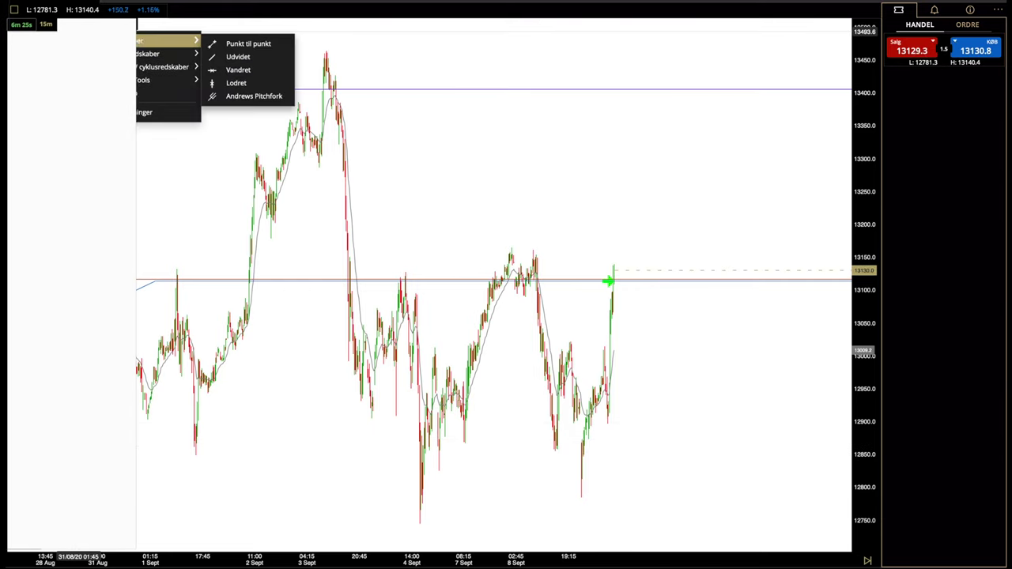
left_click(213, 57)
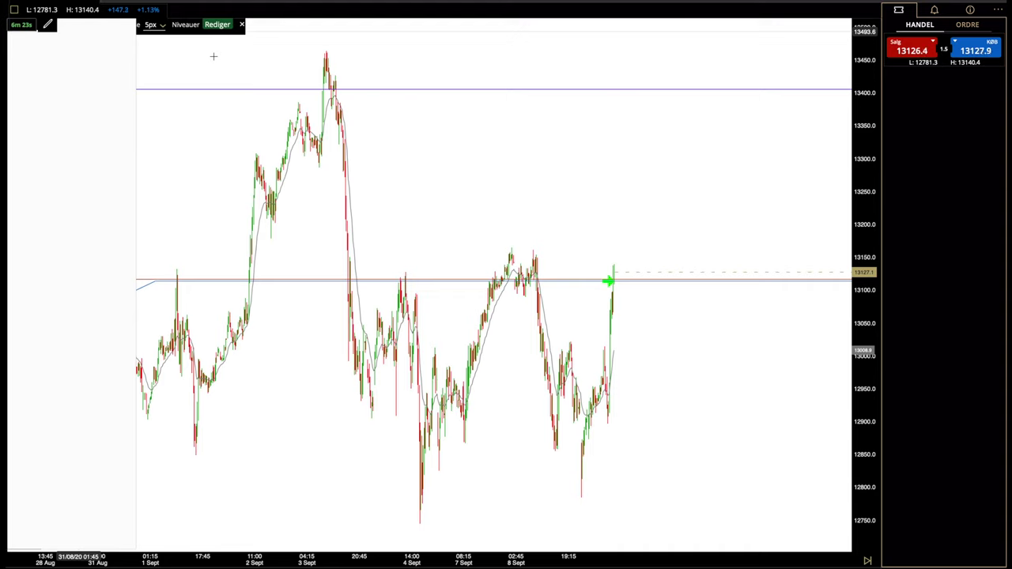
left_click(88, 22)
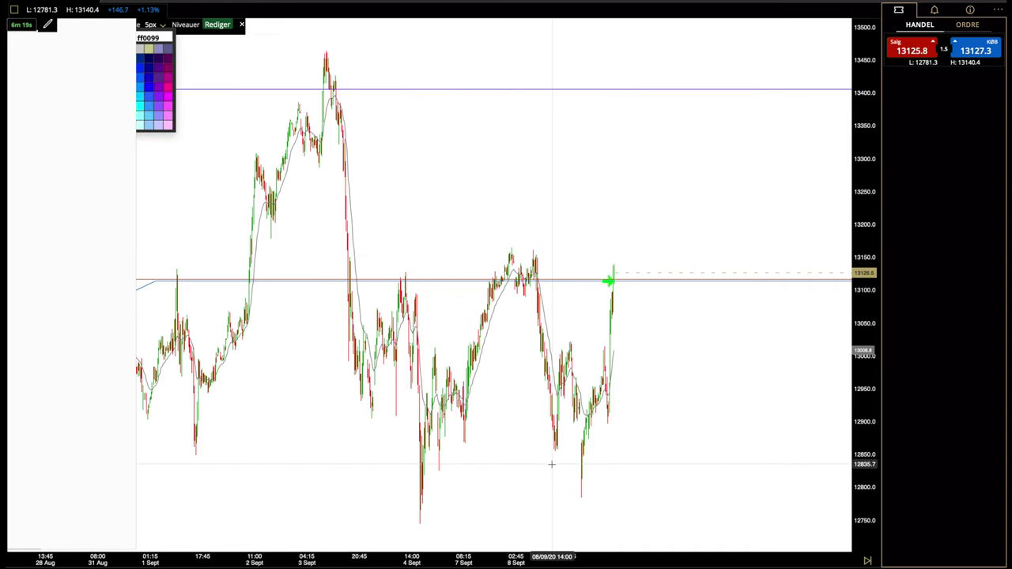
left_click_drag(547, 452, 487, 58)
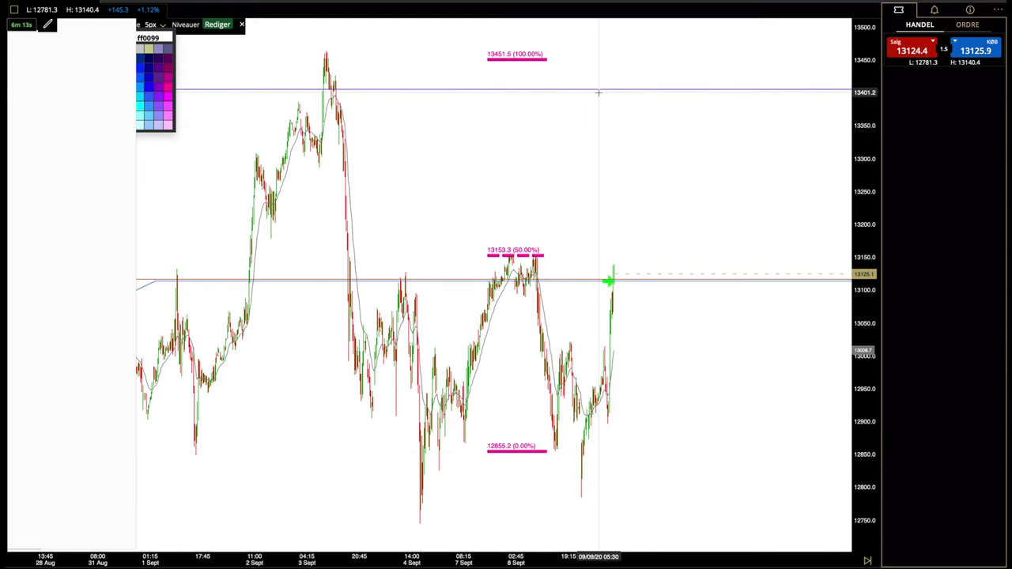
left_click(242, 25)
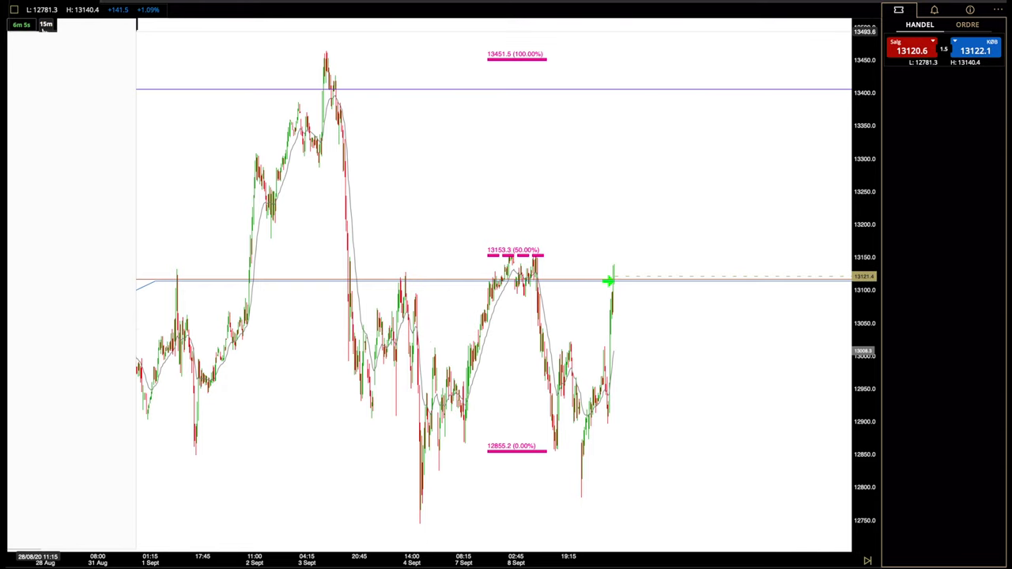
Step: Raise the position's limit to 13438.3, just below the 3 September peak, and save the Germany 30 chart settings
left_click(501, 90)
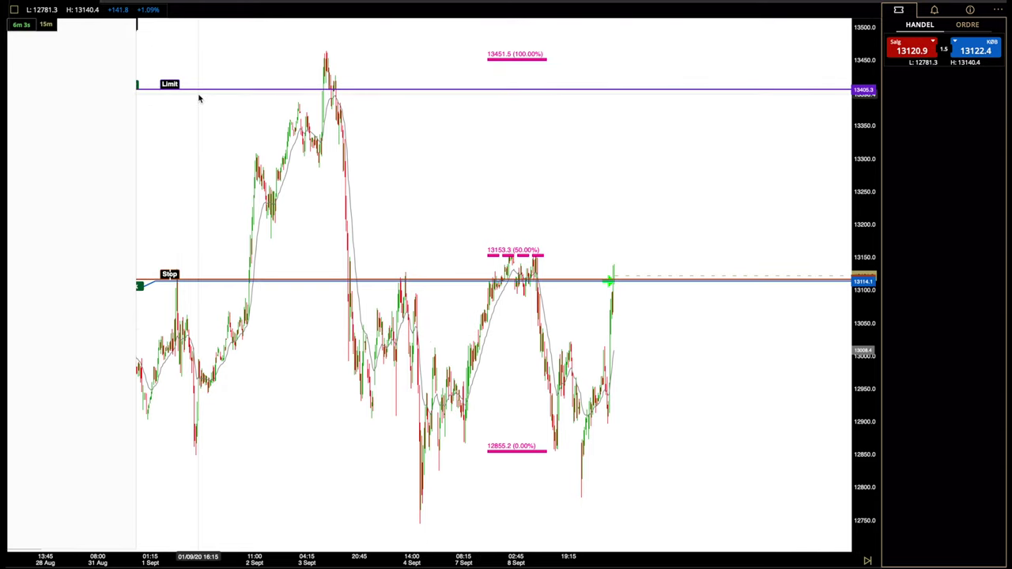
left_click_drag(176, 86, 175, 65)
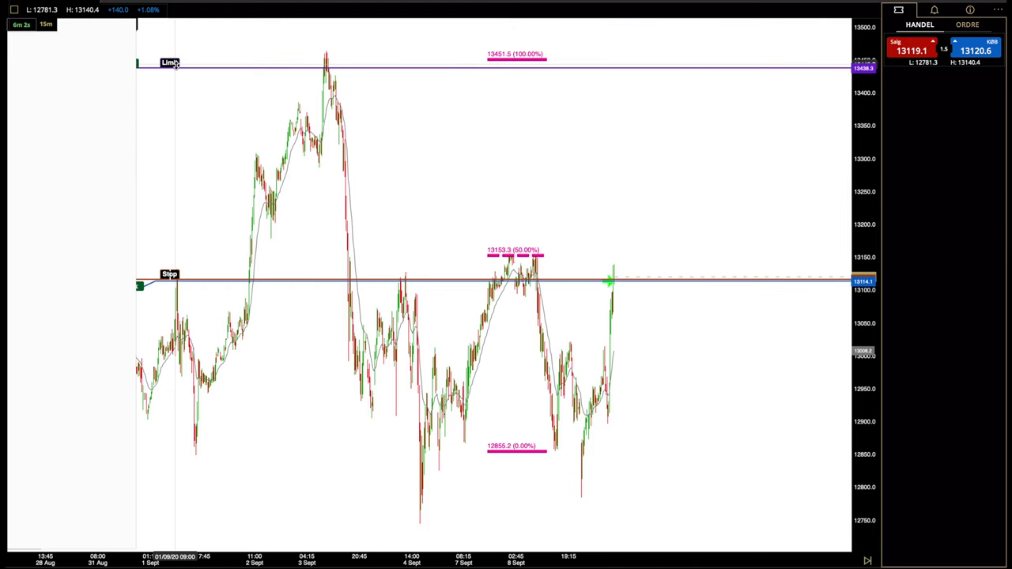
left_click(136, 25)
left_click(150, 40)
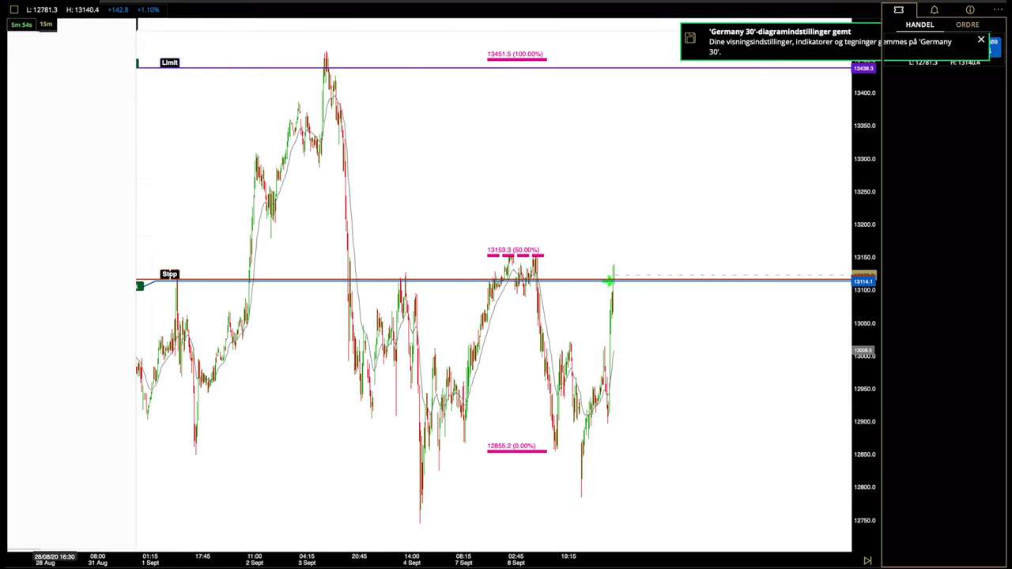
Step: Switch the chart to the 1-minute interval and frame the 9 September candles from about 09:00 to 10:24
left_click(46, 24)
left_click_drag(681, 337, 426, 343)
scroll(723, 404, "up", 5)
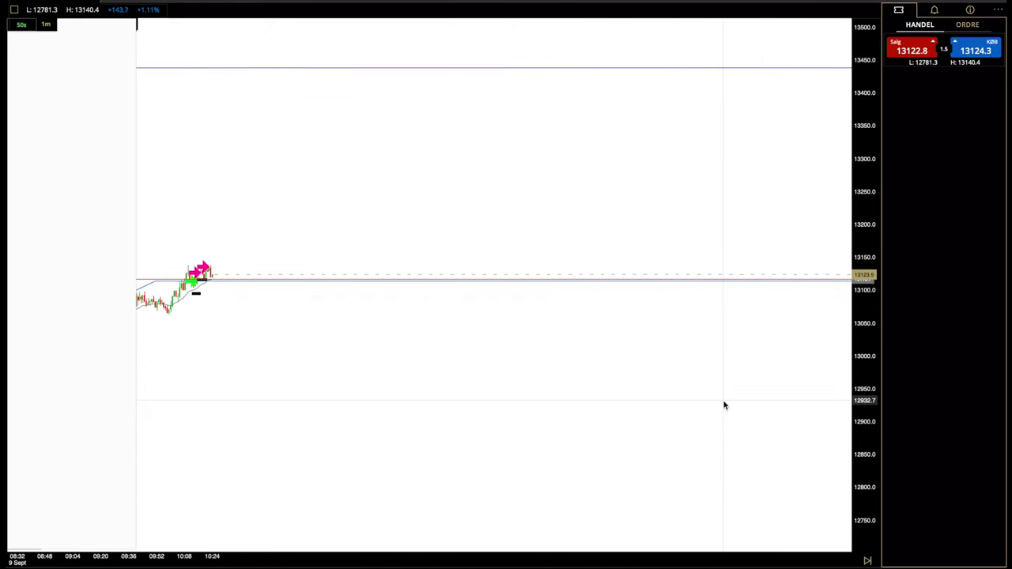
left_click_drag(434, 392, 619, 392)
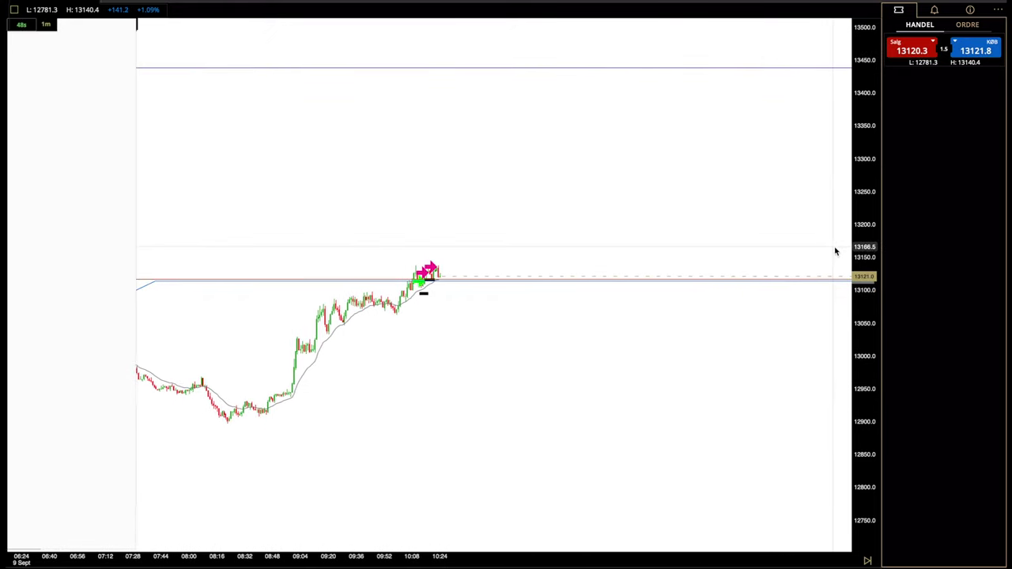
left_click_drag(845, 181, 488, 215)
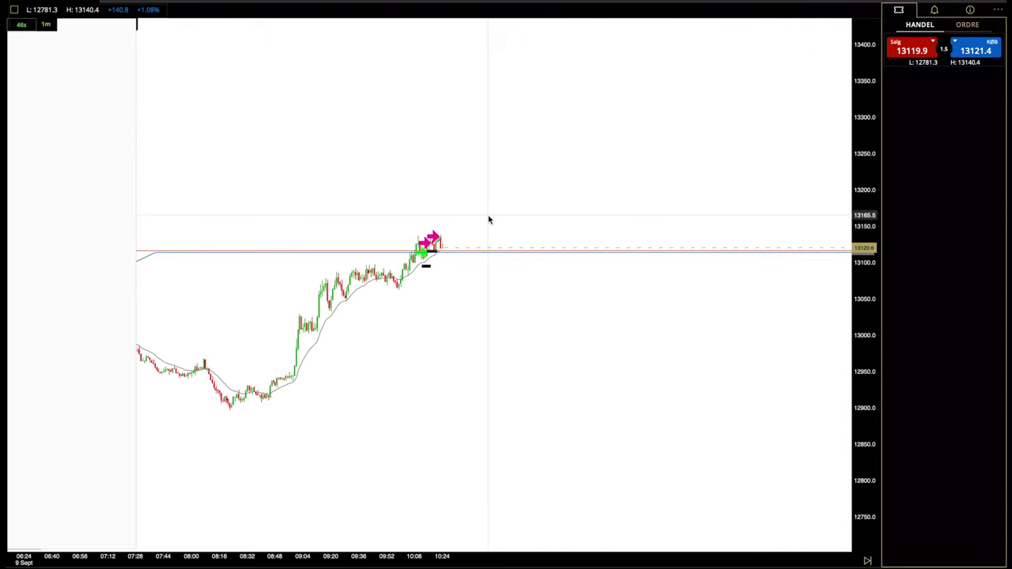
scroll(488, 219, "up", 2)
scroll(489, 219, "up", 2)
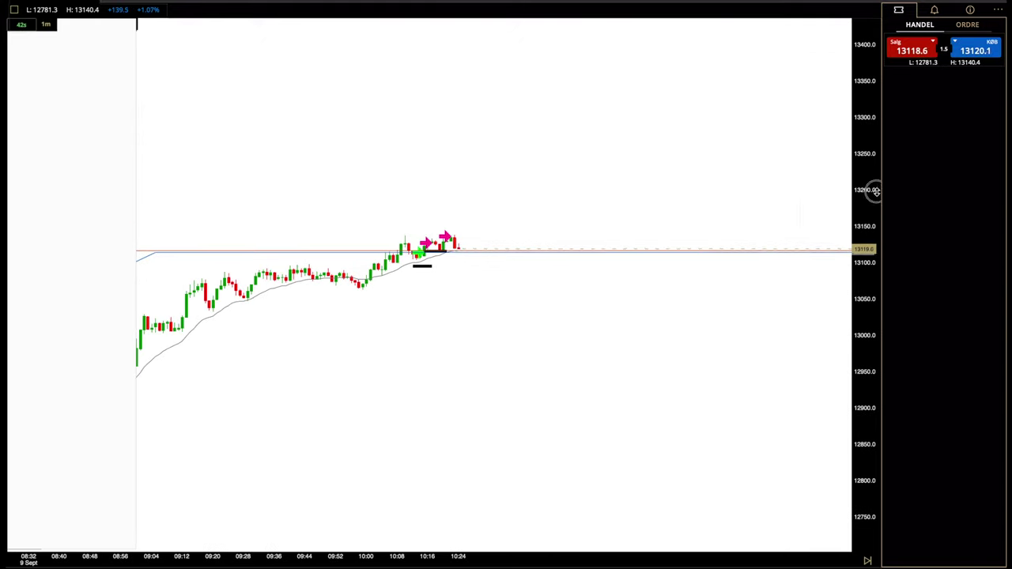
Step: Stretch the price scale to cover about 13020 to 13250 around the entry arrows, stop and entry lines
left_click_drag(875, 192, 870, 79)
left_click_drag(861, 24, 847, 50)
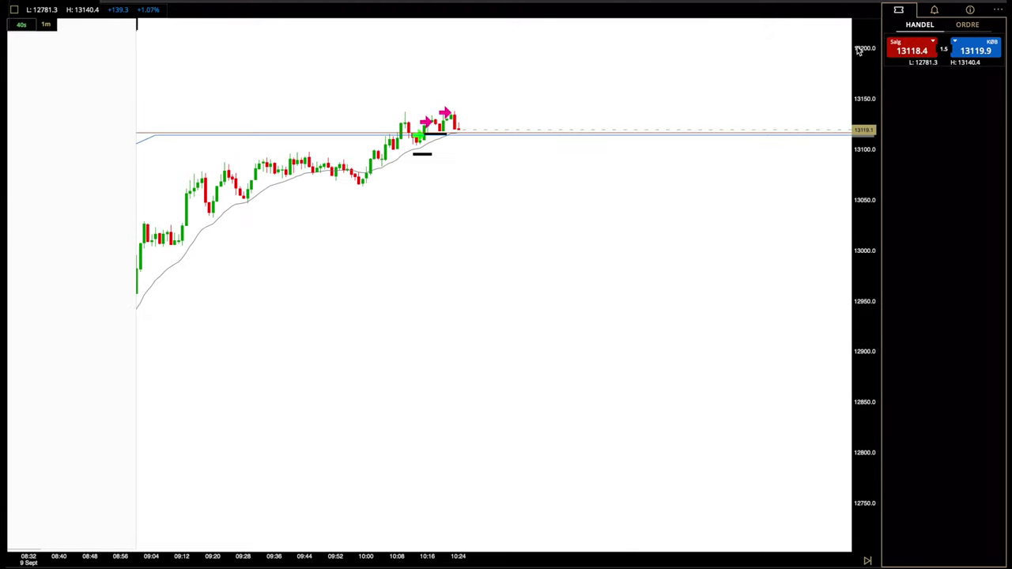
left_click_drag(869, 346, 868, 563)
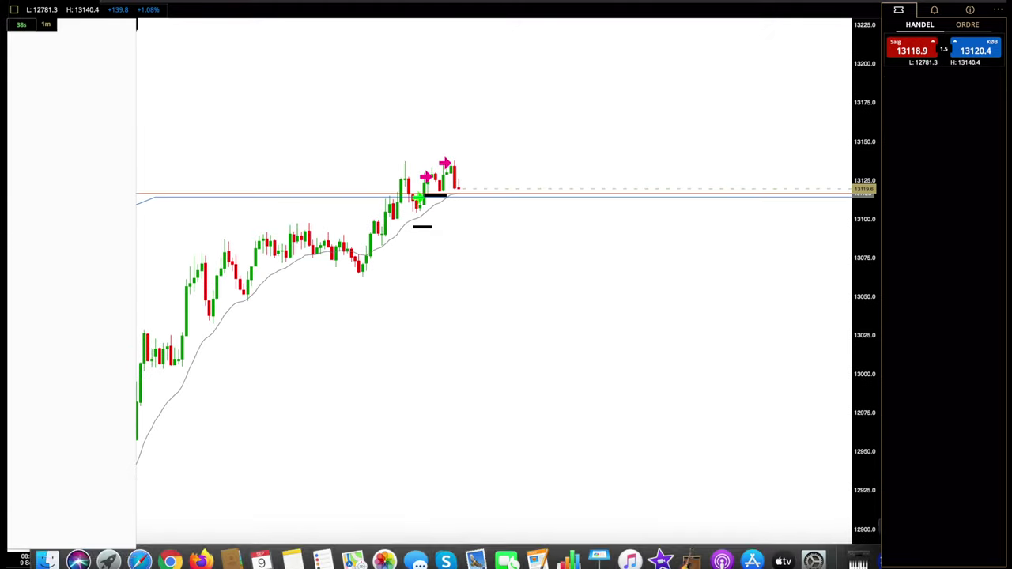
left_click_drag(865, 317, 874, 483)
left_click_drag(610, 345, 672, 443)
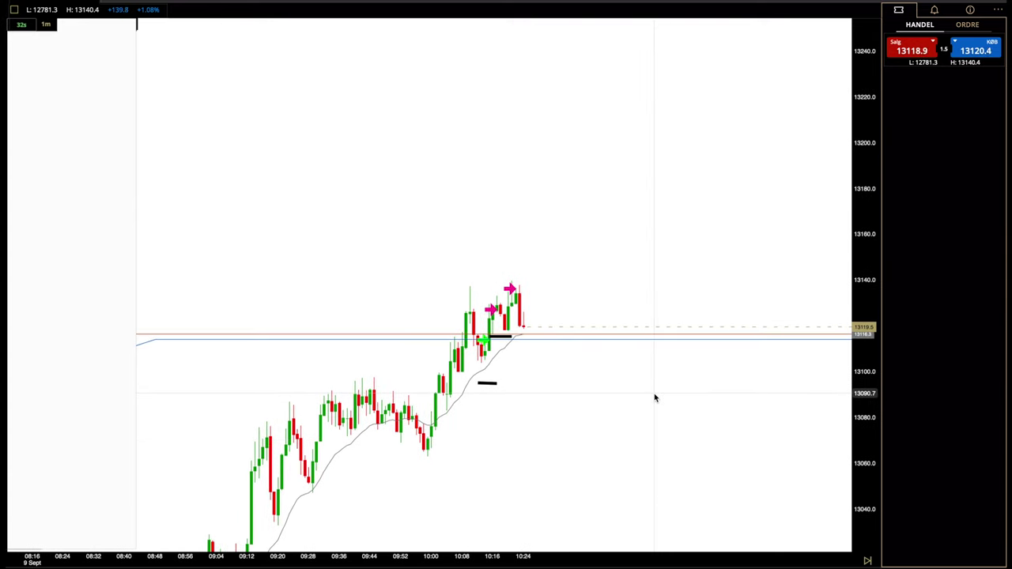